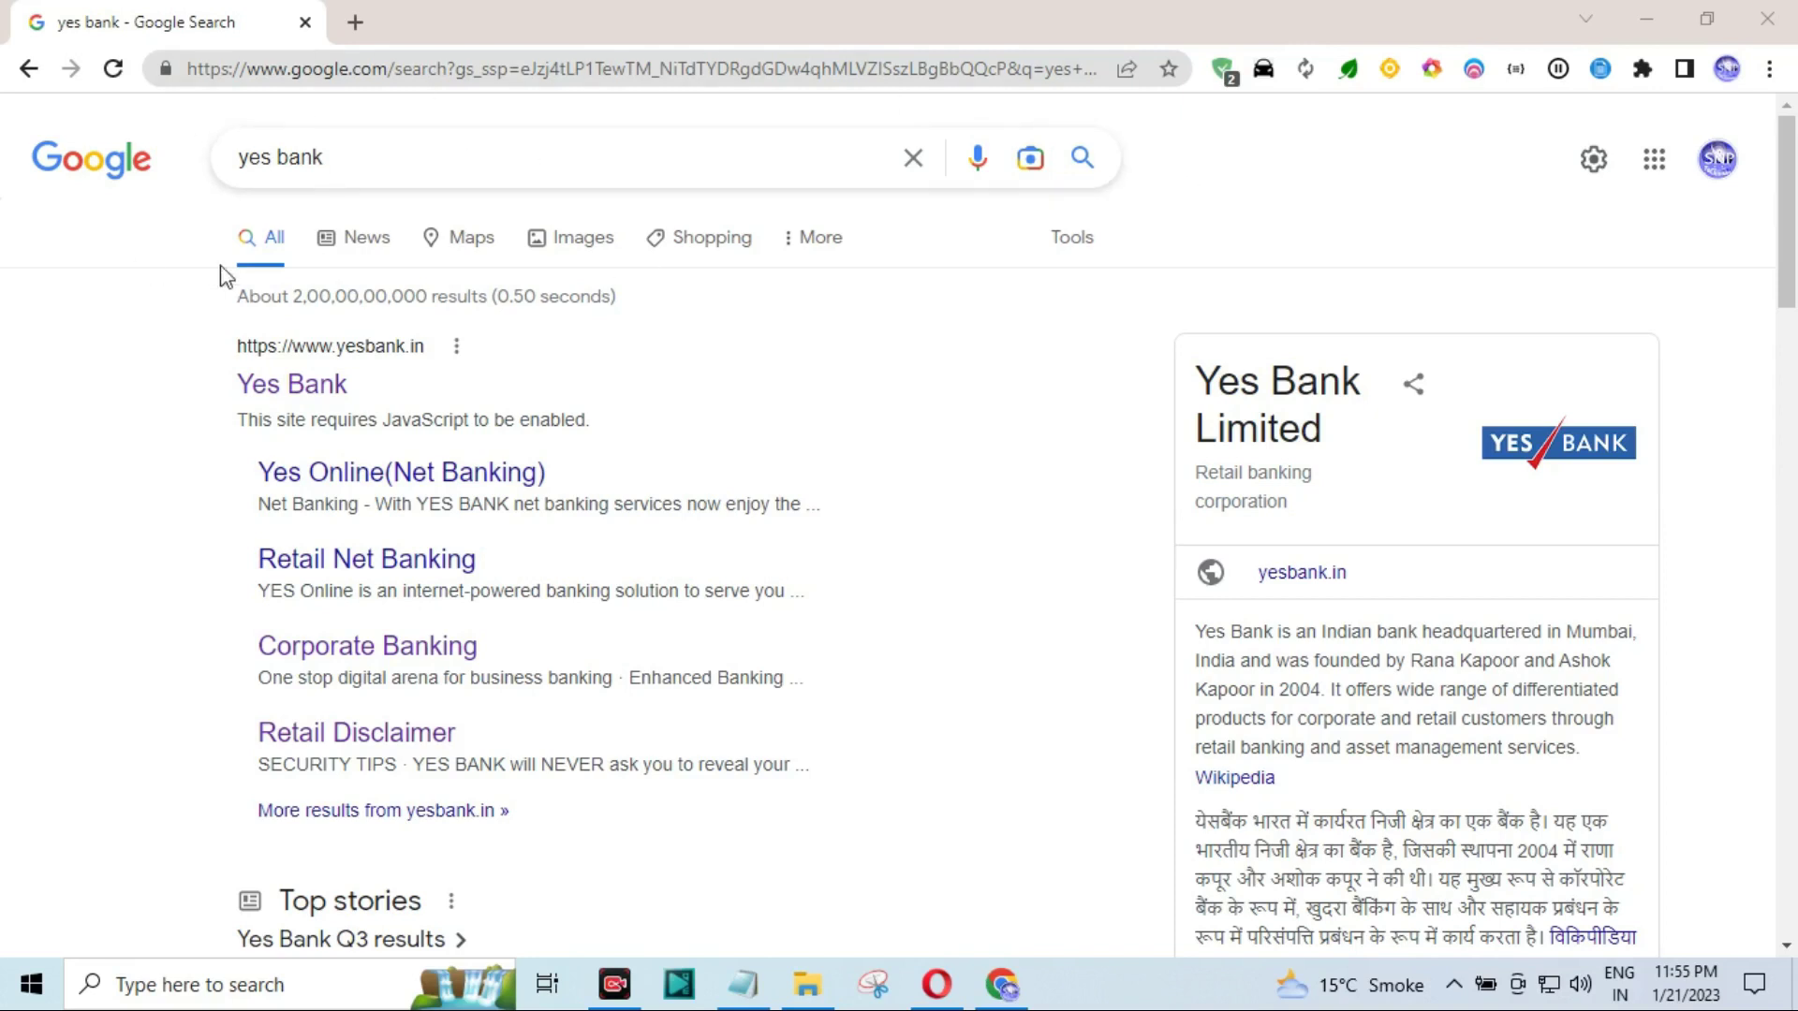
Open the official YES BANK (yesbank.in) site from the Google results for 'yes bank'.
left_click(314, 405)
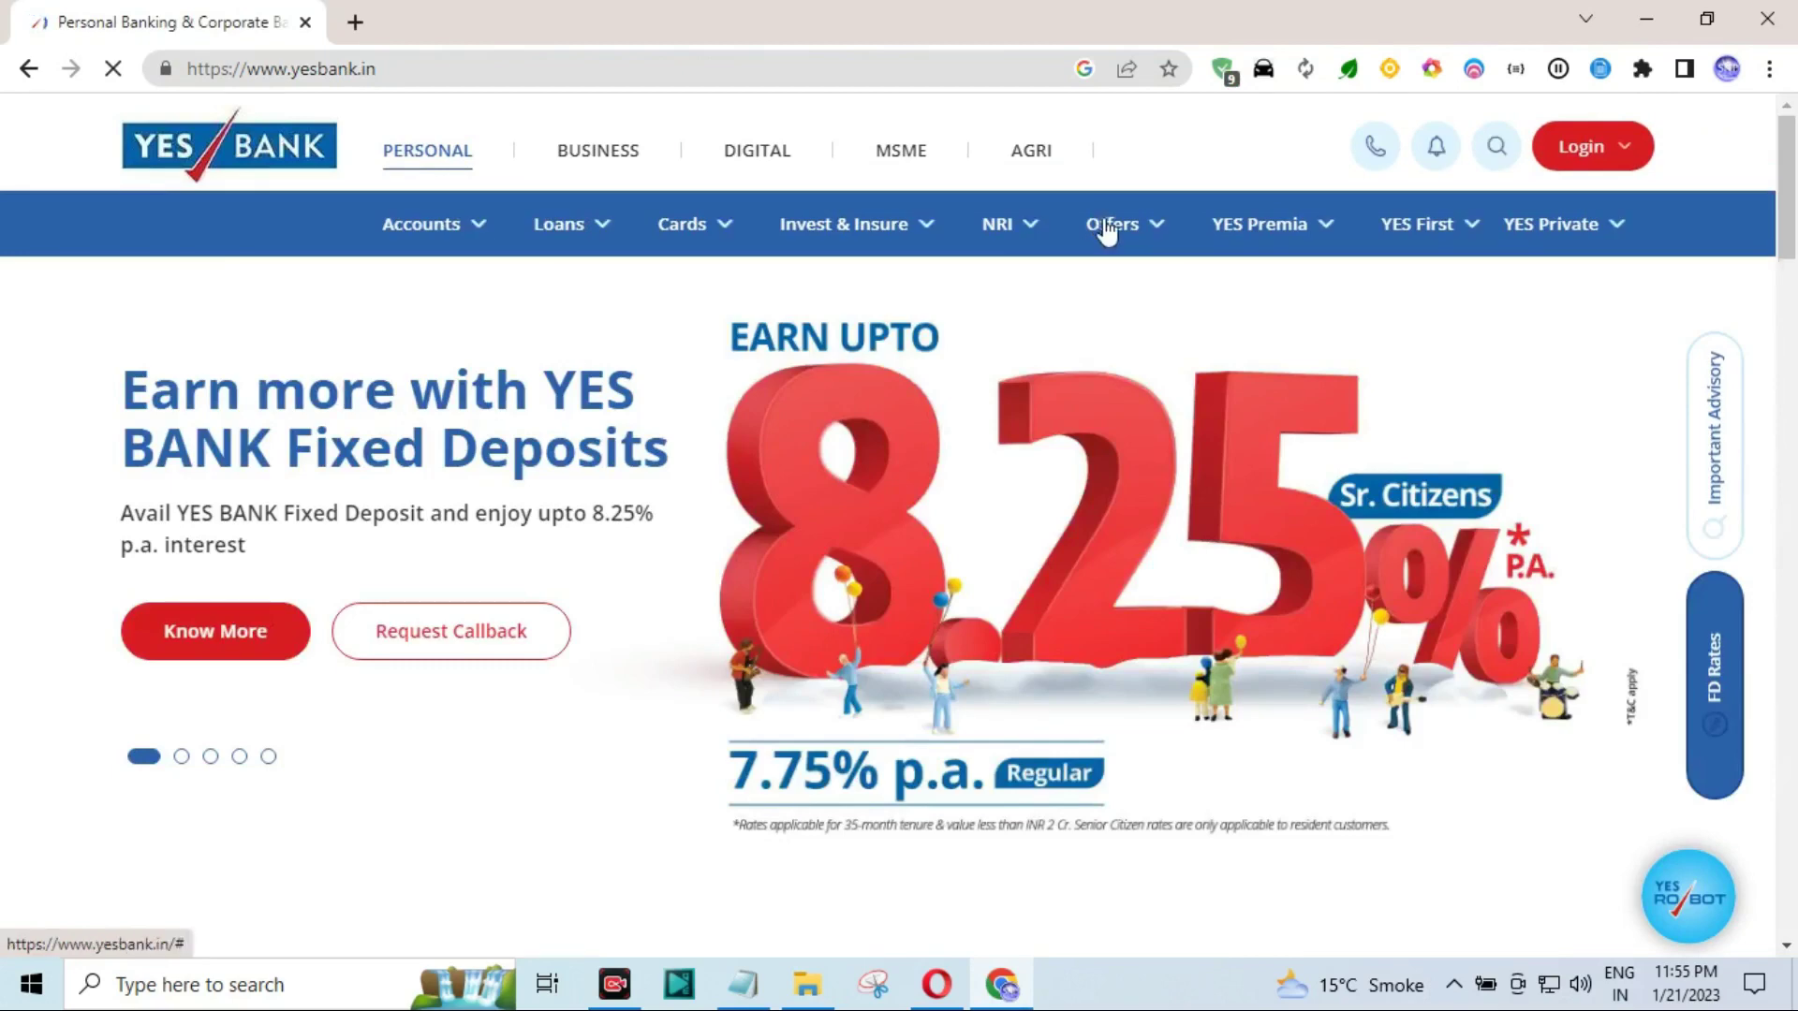
Go to the YES Online NetBanking login and find the Generate/Regenerate Debit Card PIN link.
left_click(1579, 155)
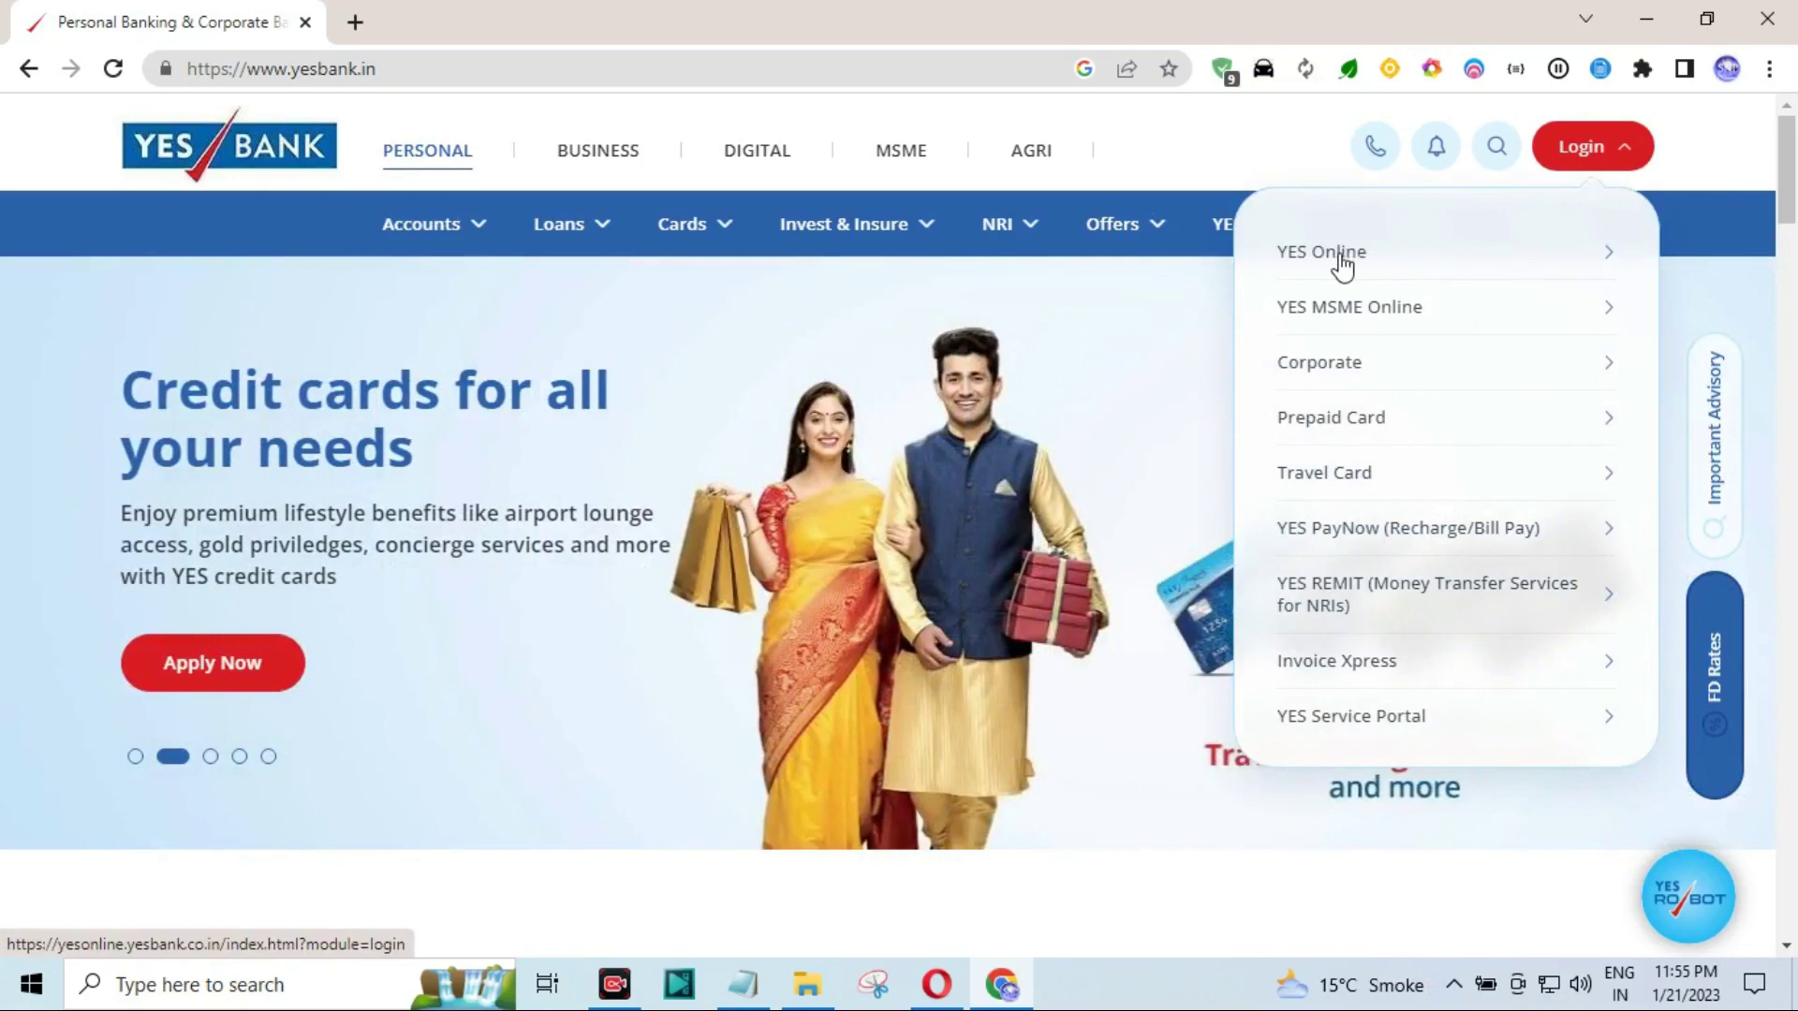
left_click(1340, 253)
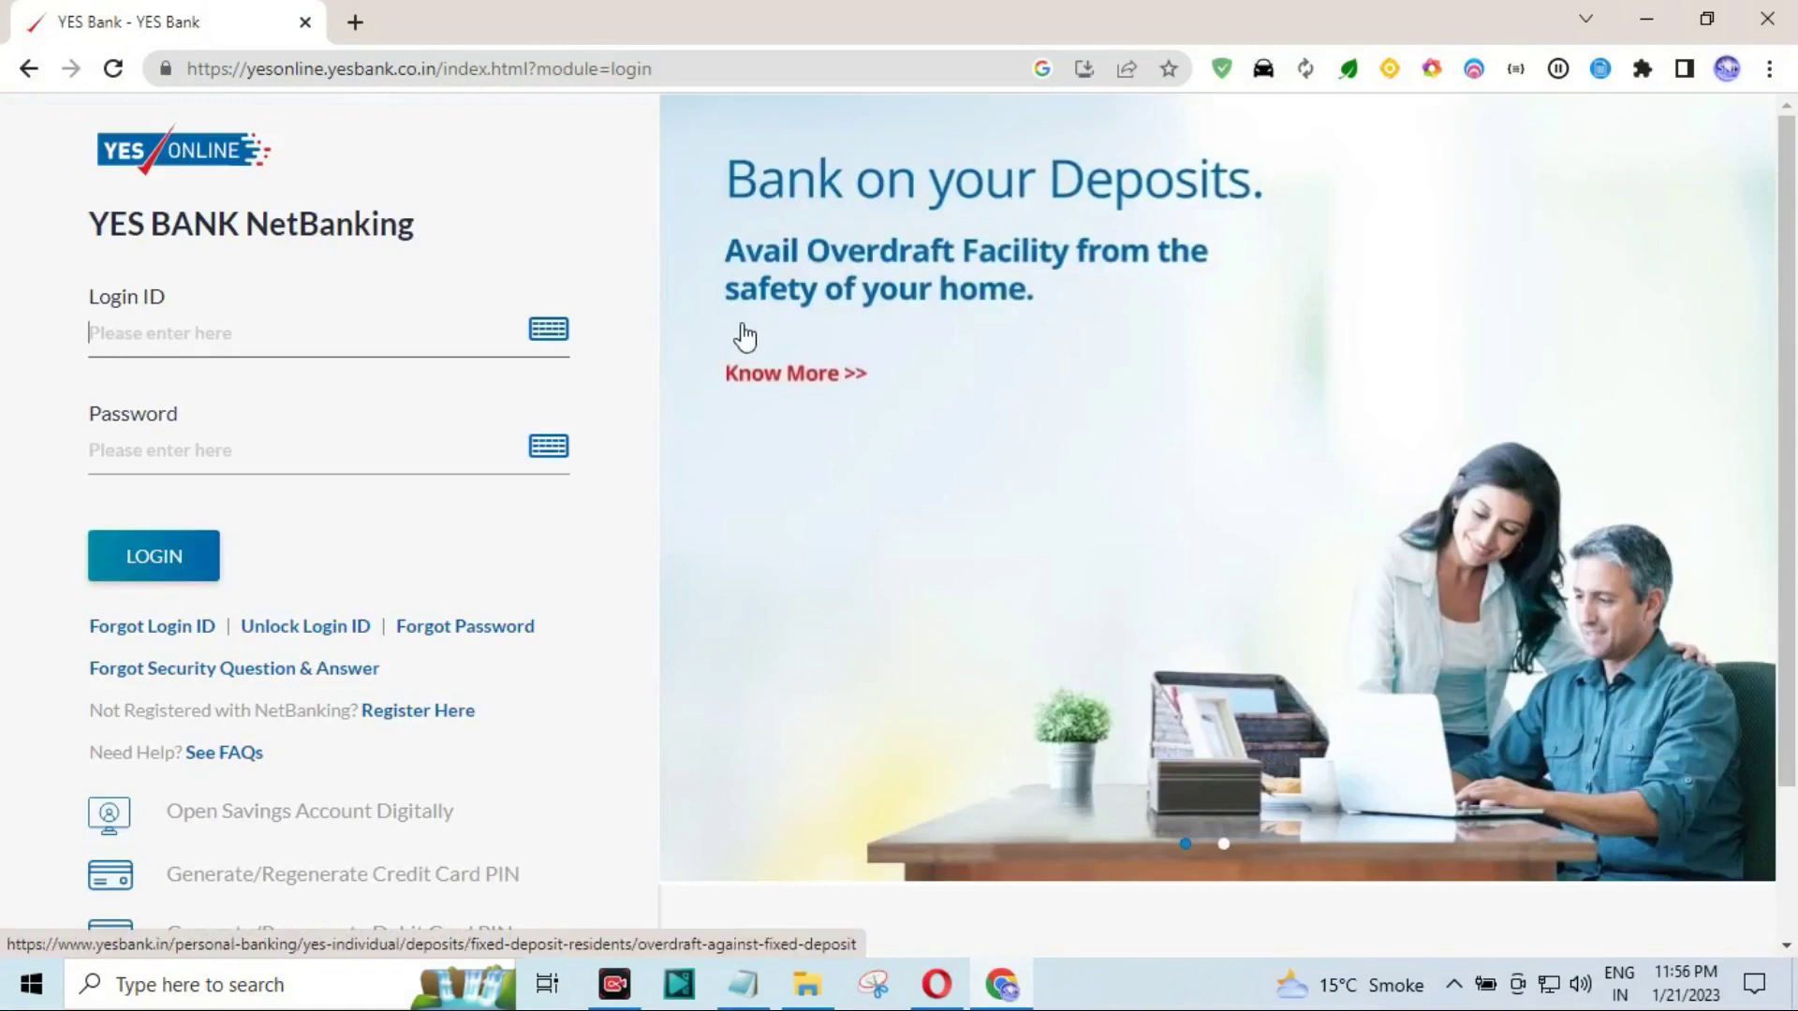
scroll(705, 313, "down", 2)
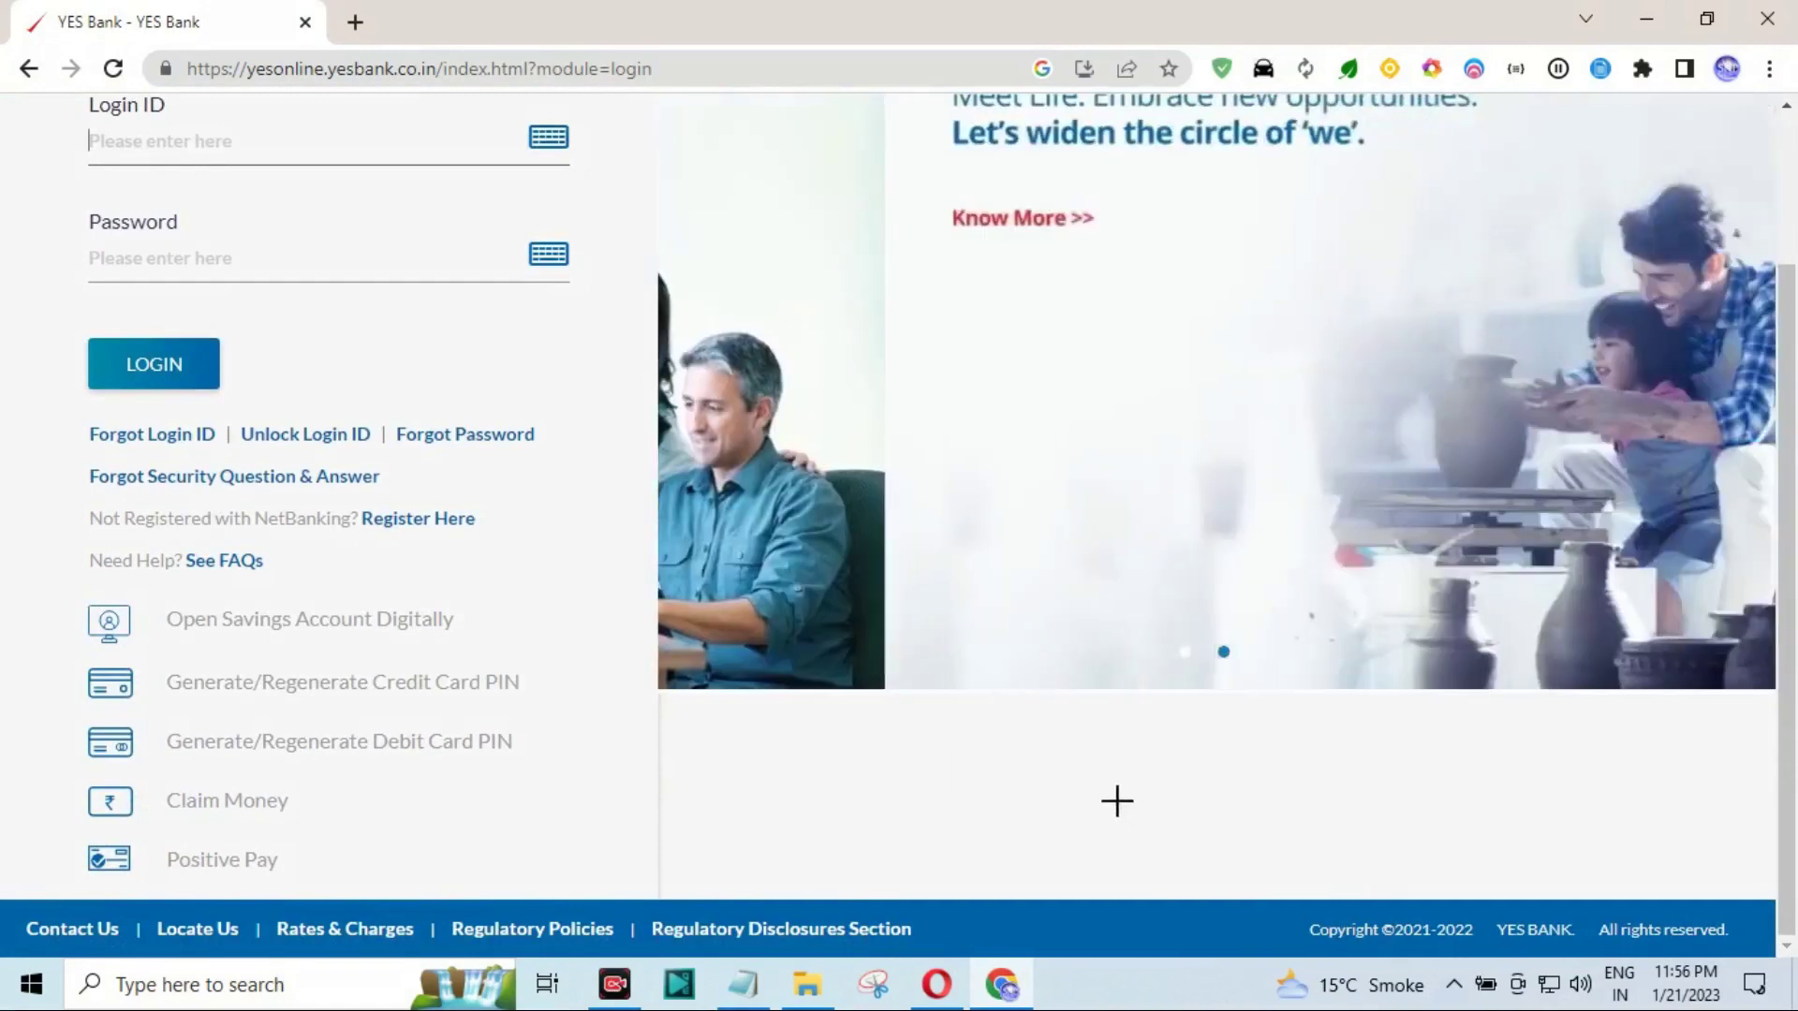
left_click_drag(1243, 351, 531, 728)
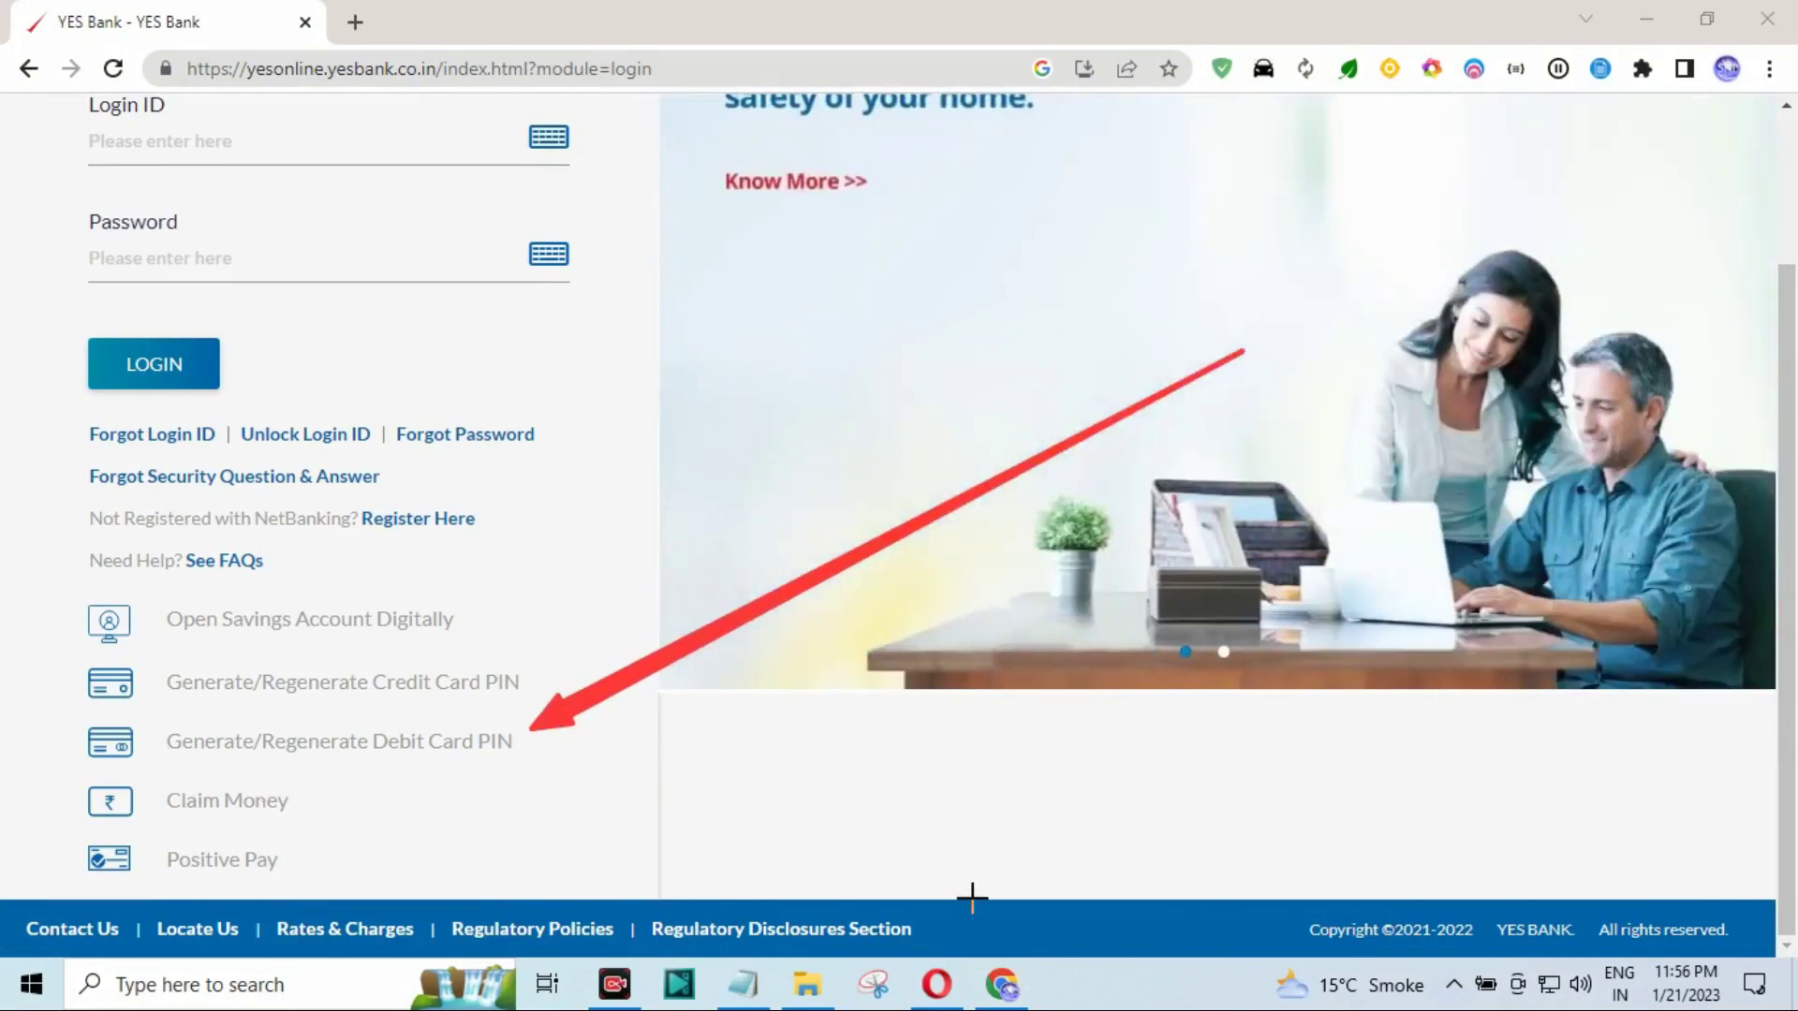
Start Generate/Regenerate Debit Card PIN, accept the Terms & Conditions and proceed.
left_click(469, 743)
scroll(781, 570, "down", 1)
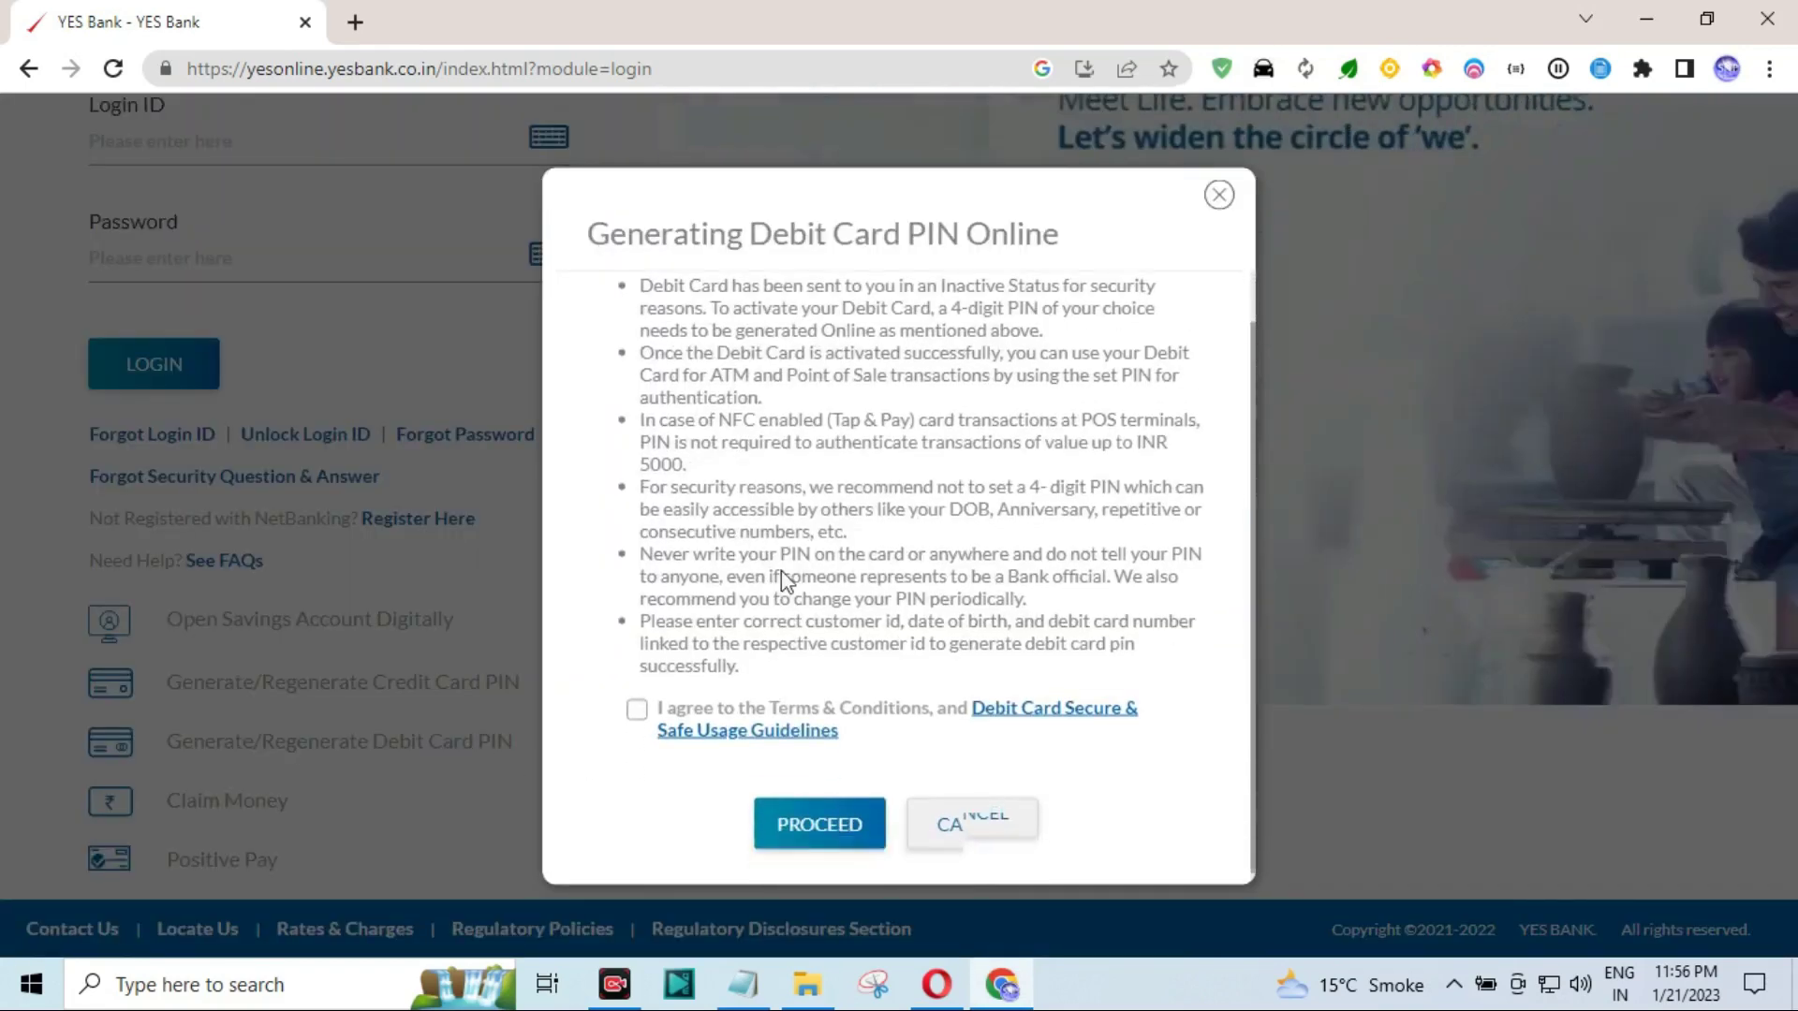
scroll(742, 554, "down", 2)
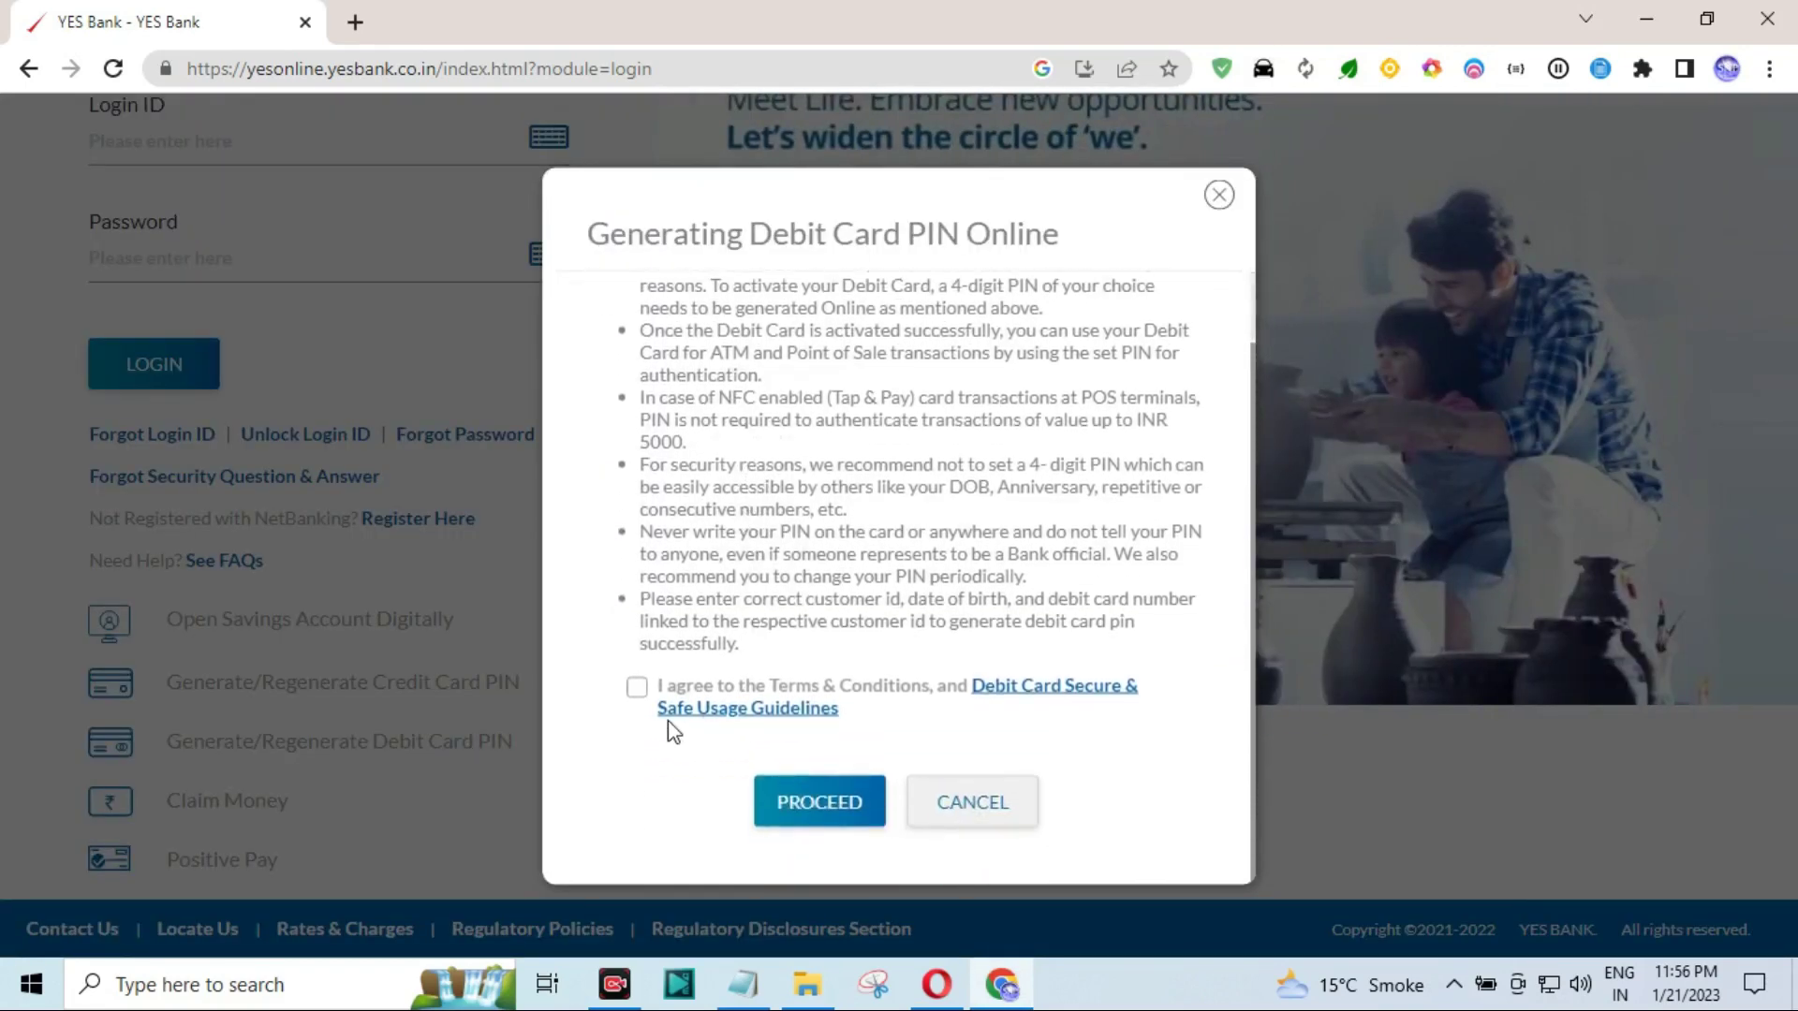
left_click(638, 689)
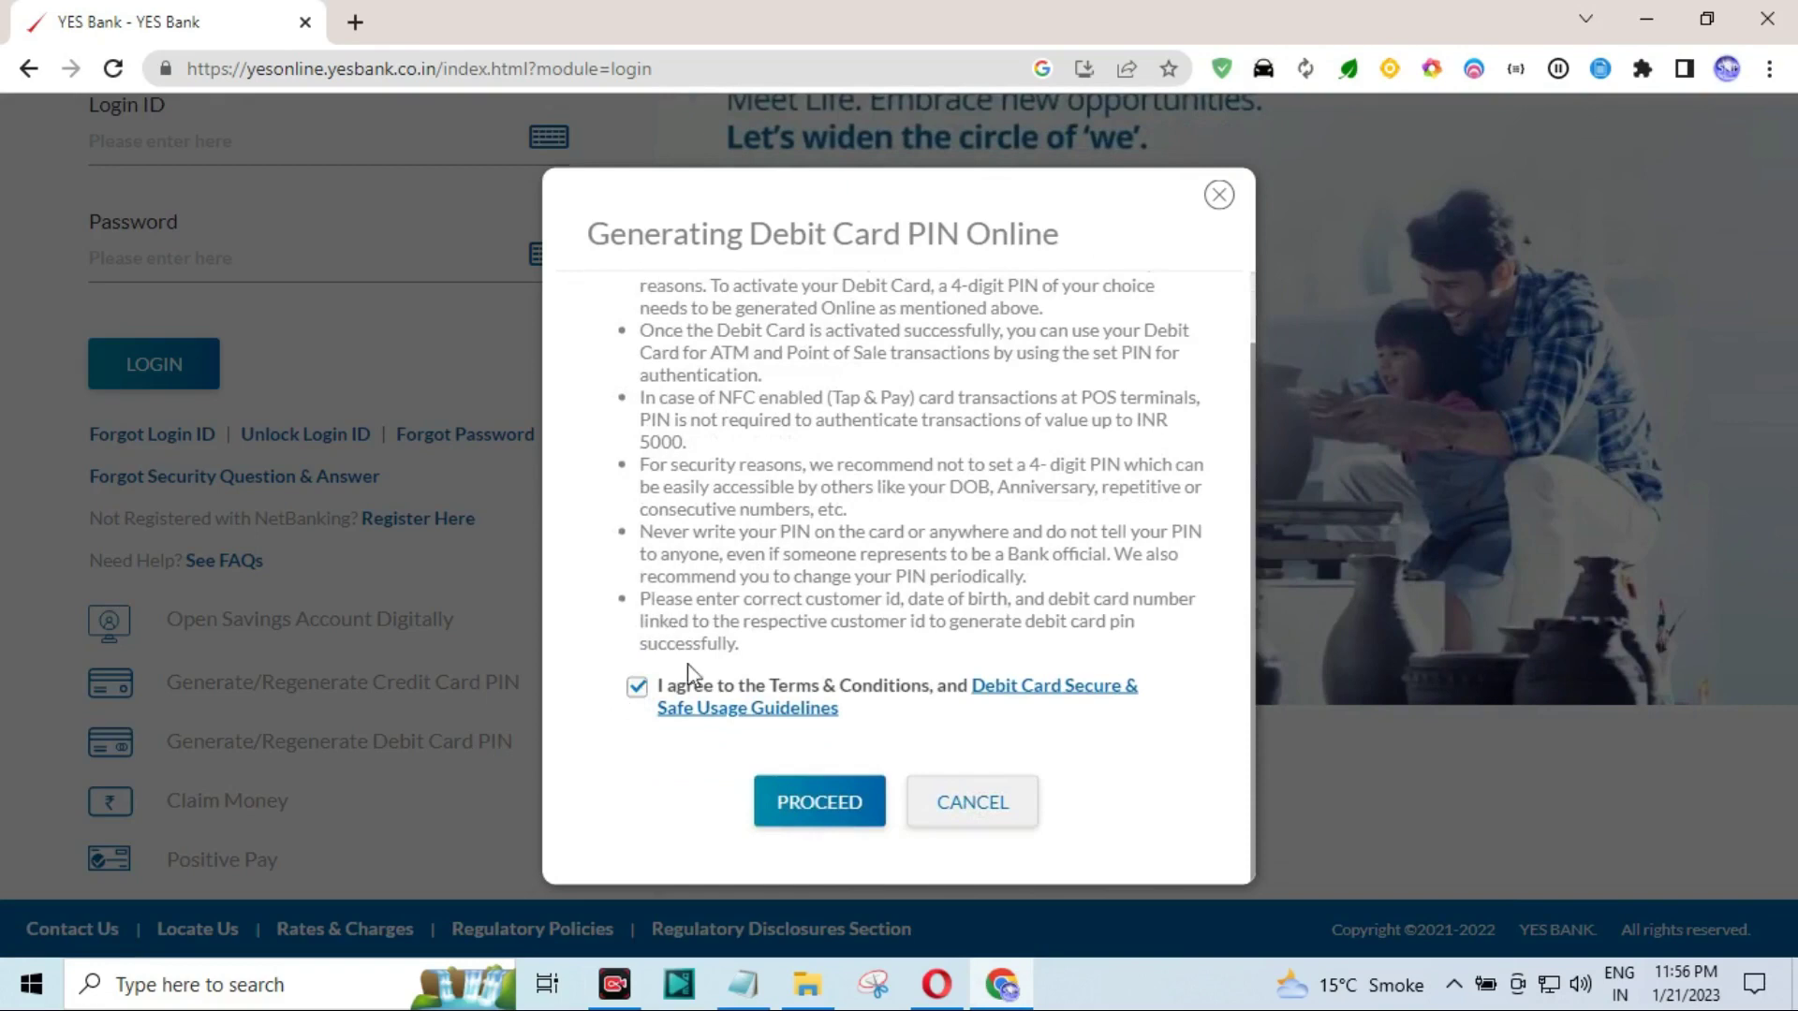
left_click(820, 802)
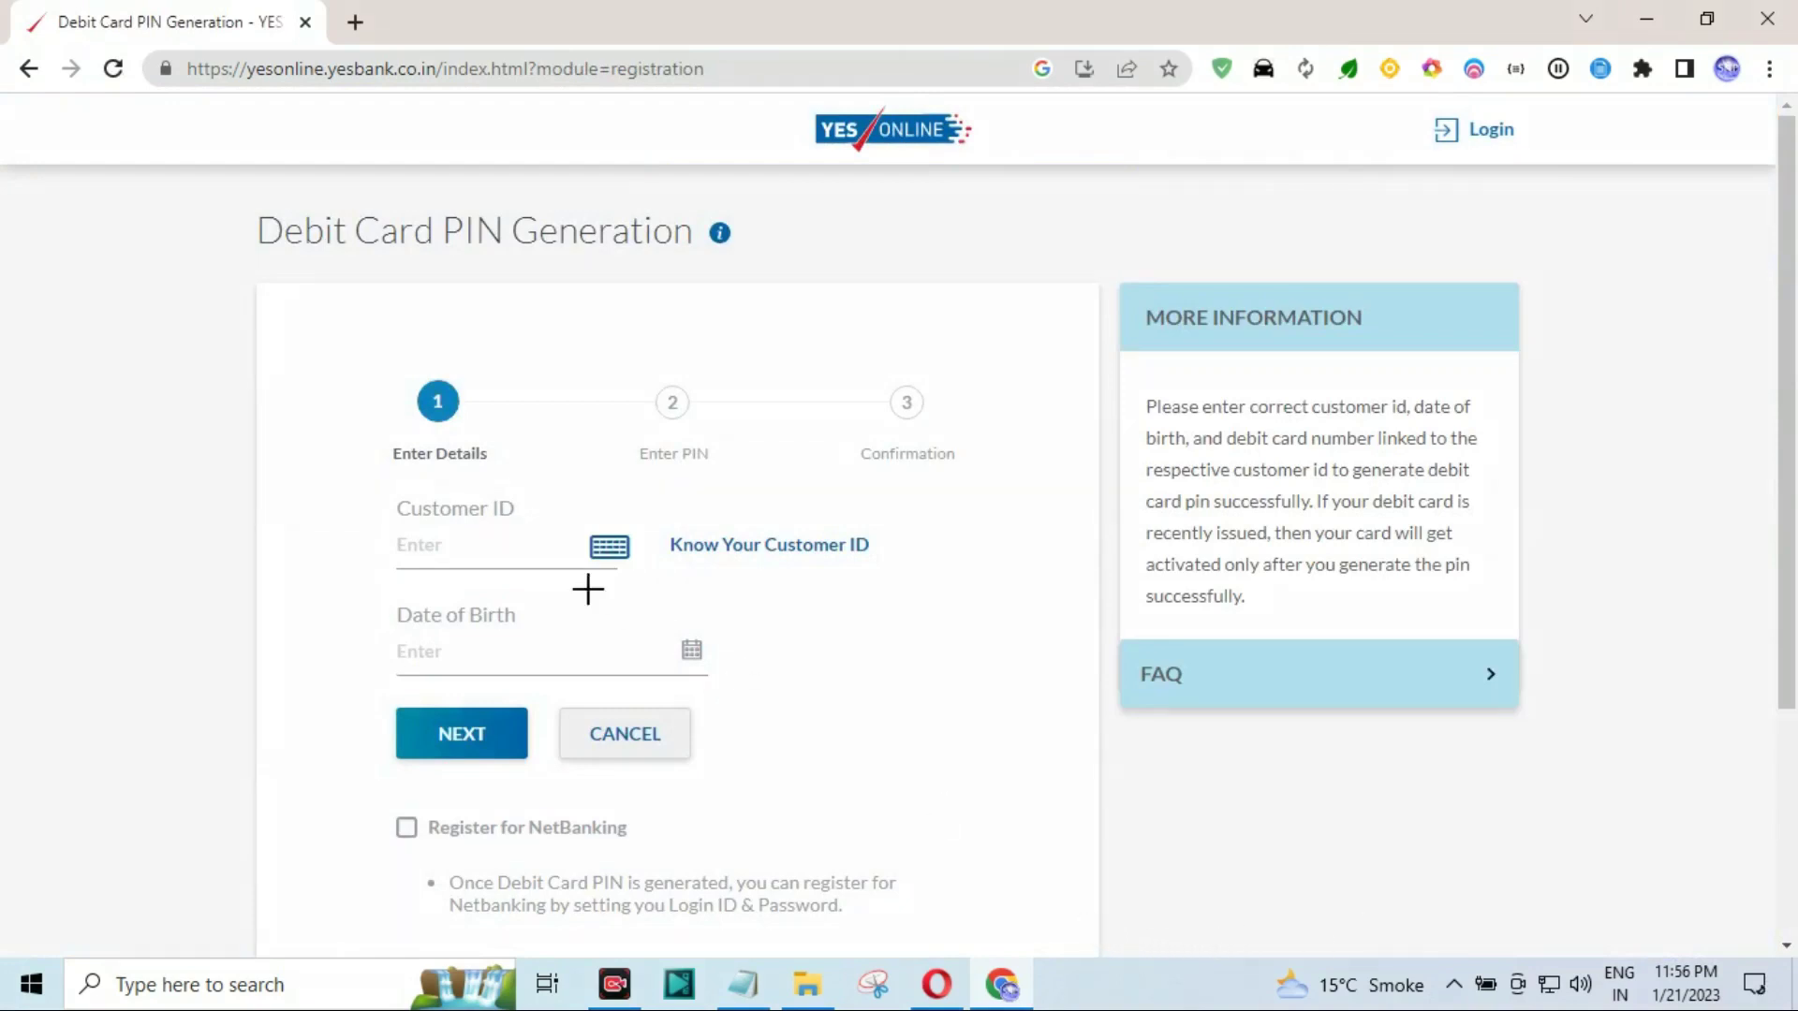
Review the Enter Details fields on the Debit Card PIN Generation form.
left_click_drag(383, 494, 610, 572)
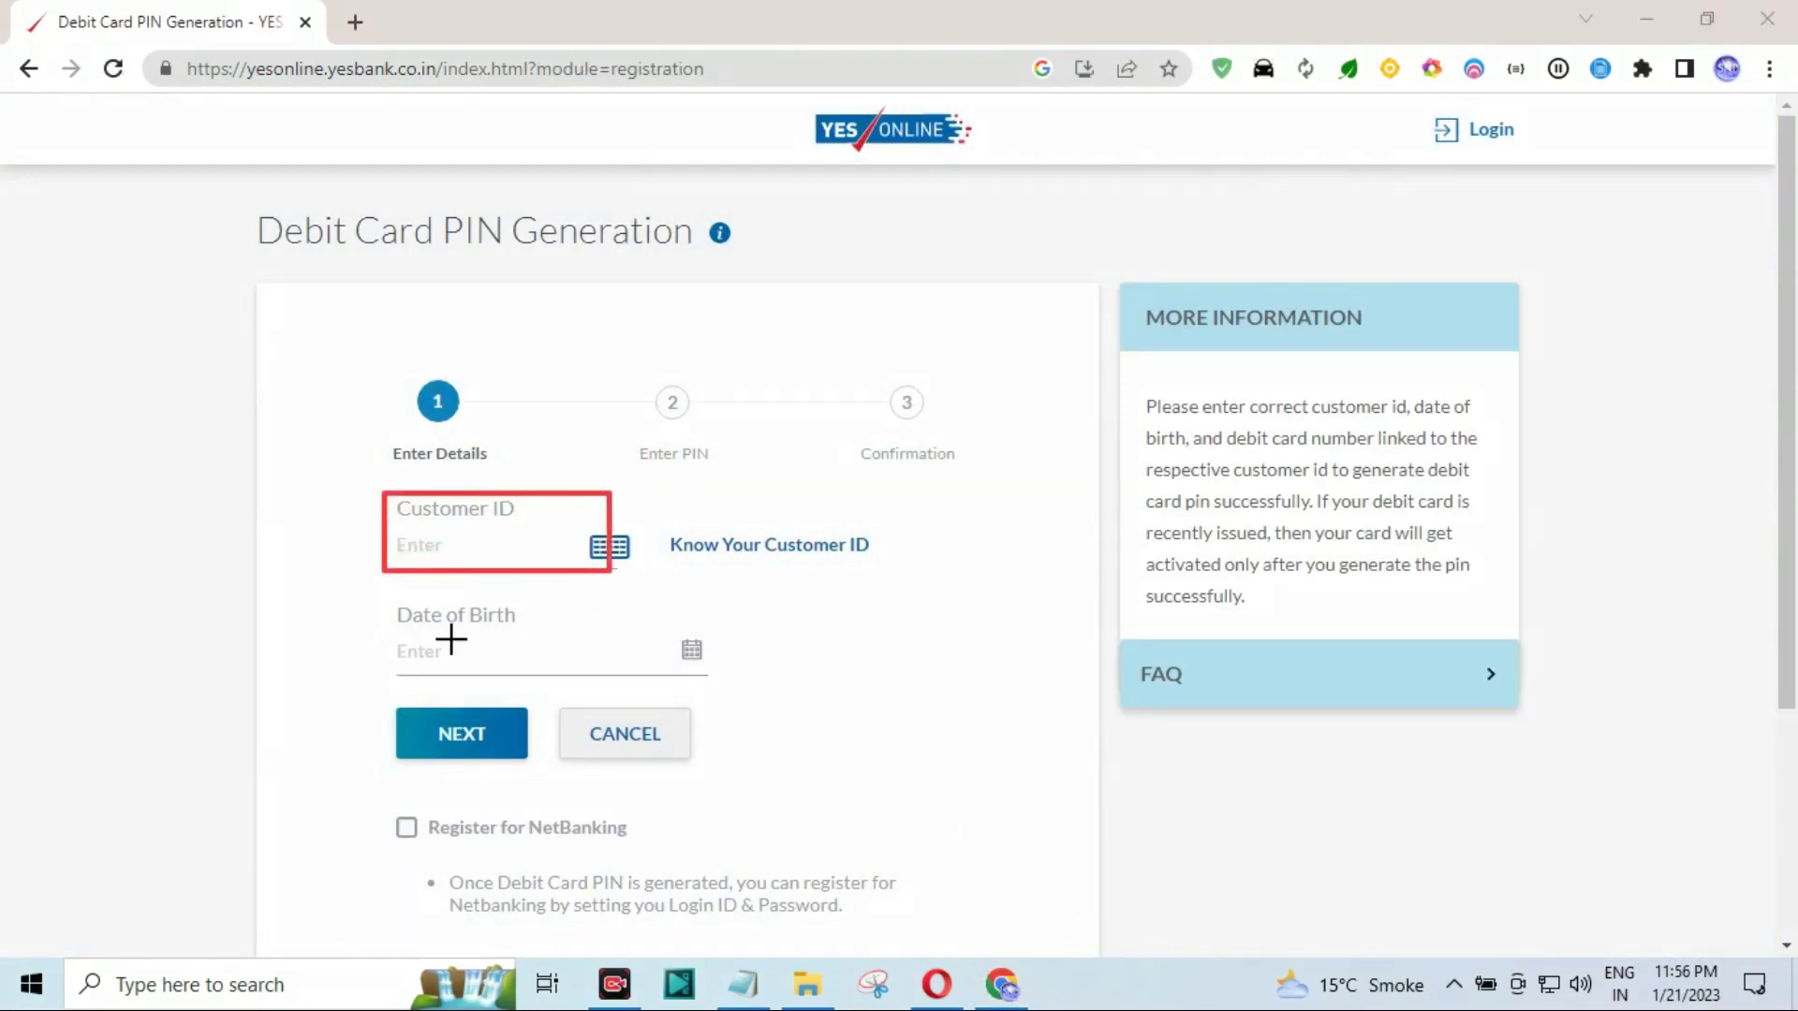
left_click_drag(382, 600, 698, 681)
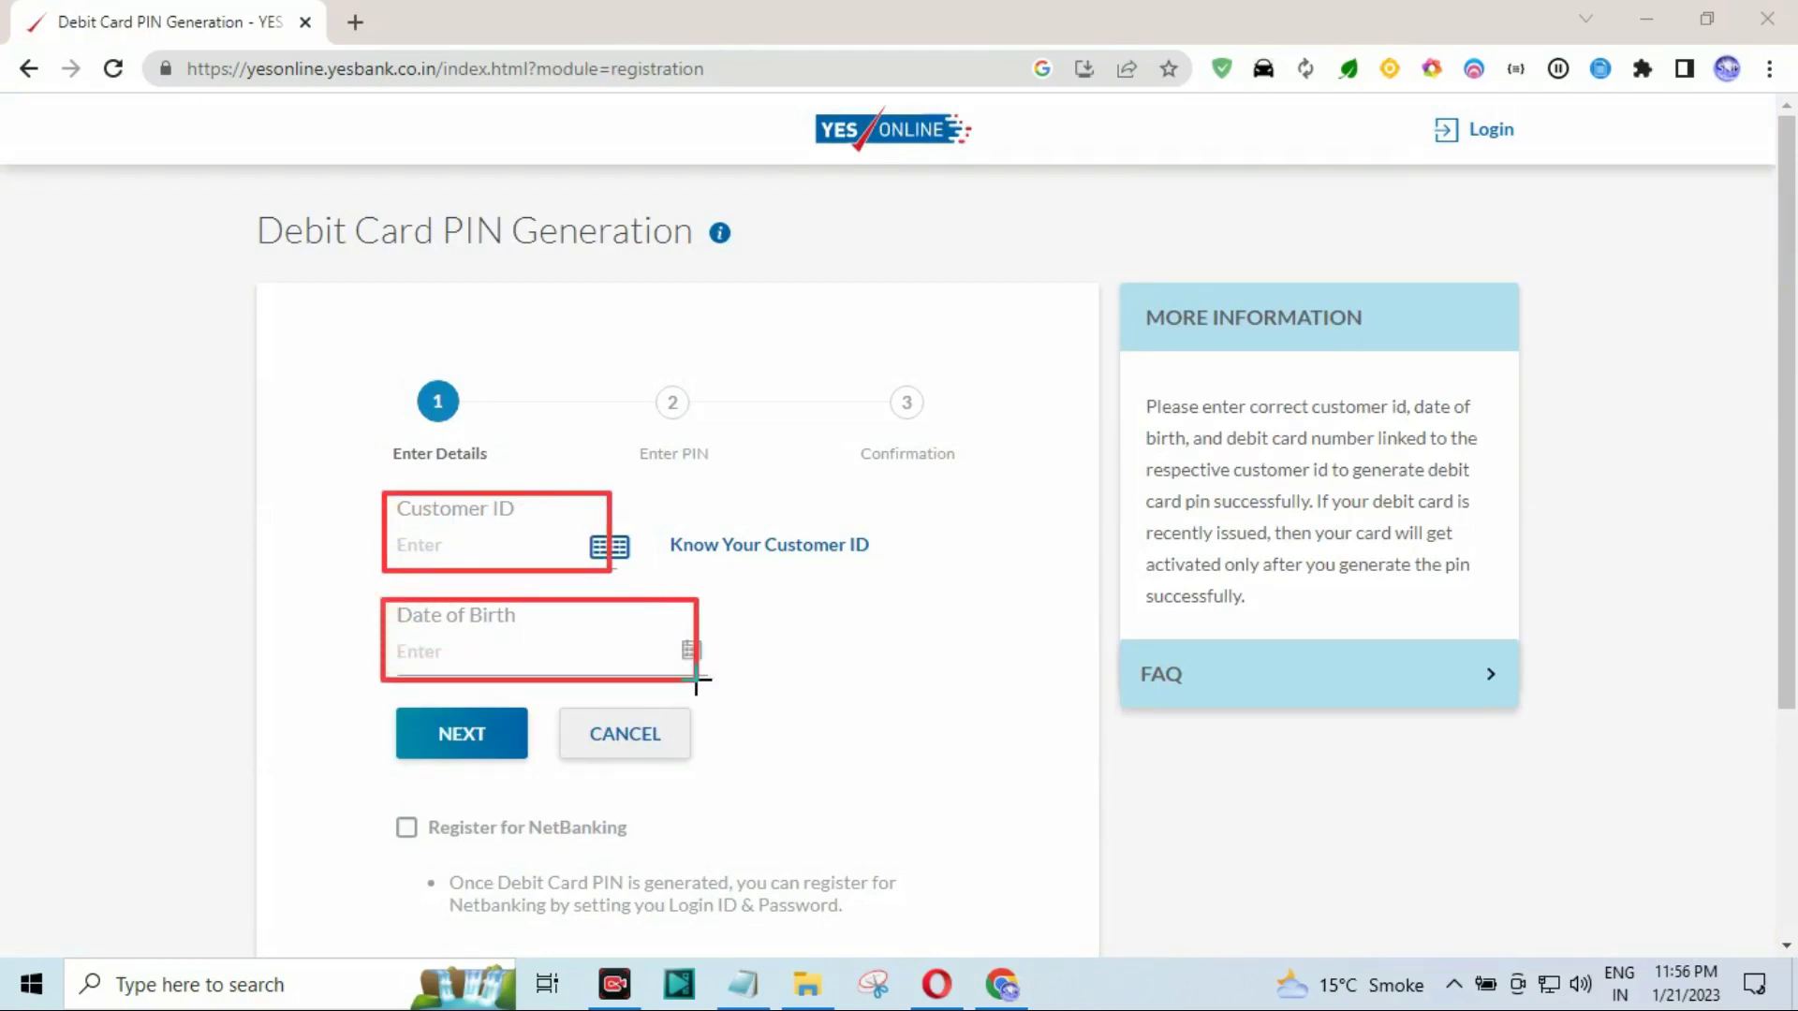
left_click_drag(401, 709, 495, 771)
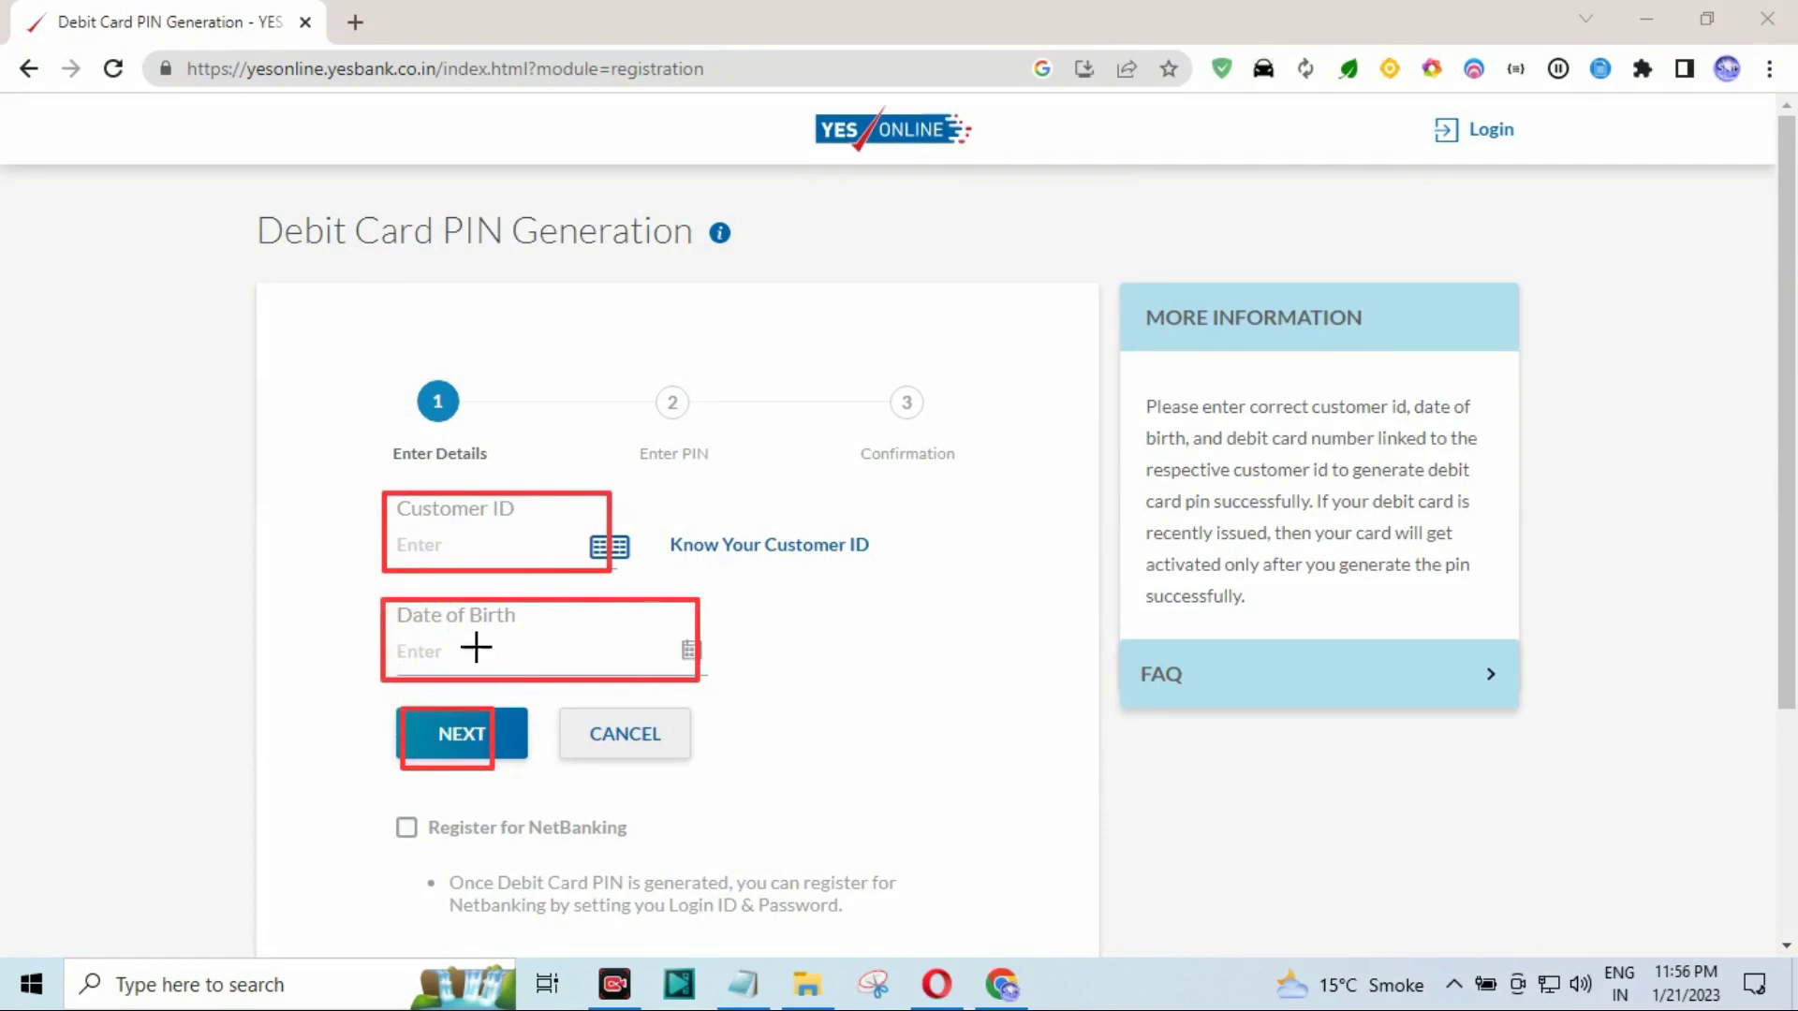
left_click_drag(649, 522, 894, 565)
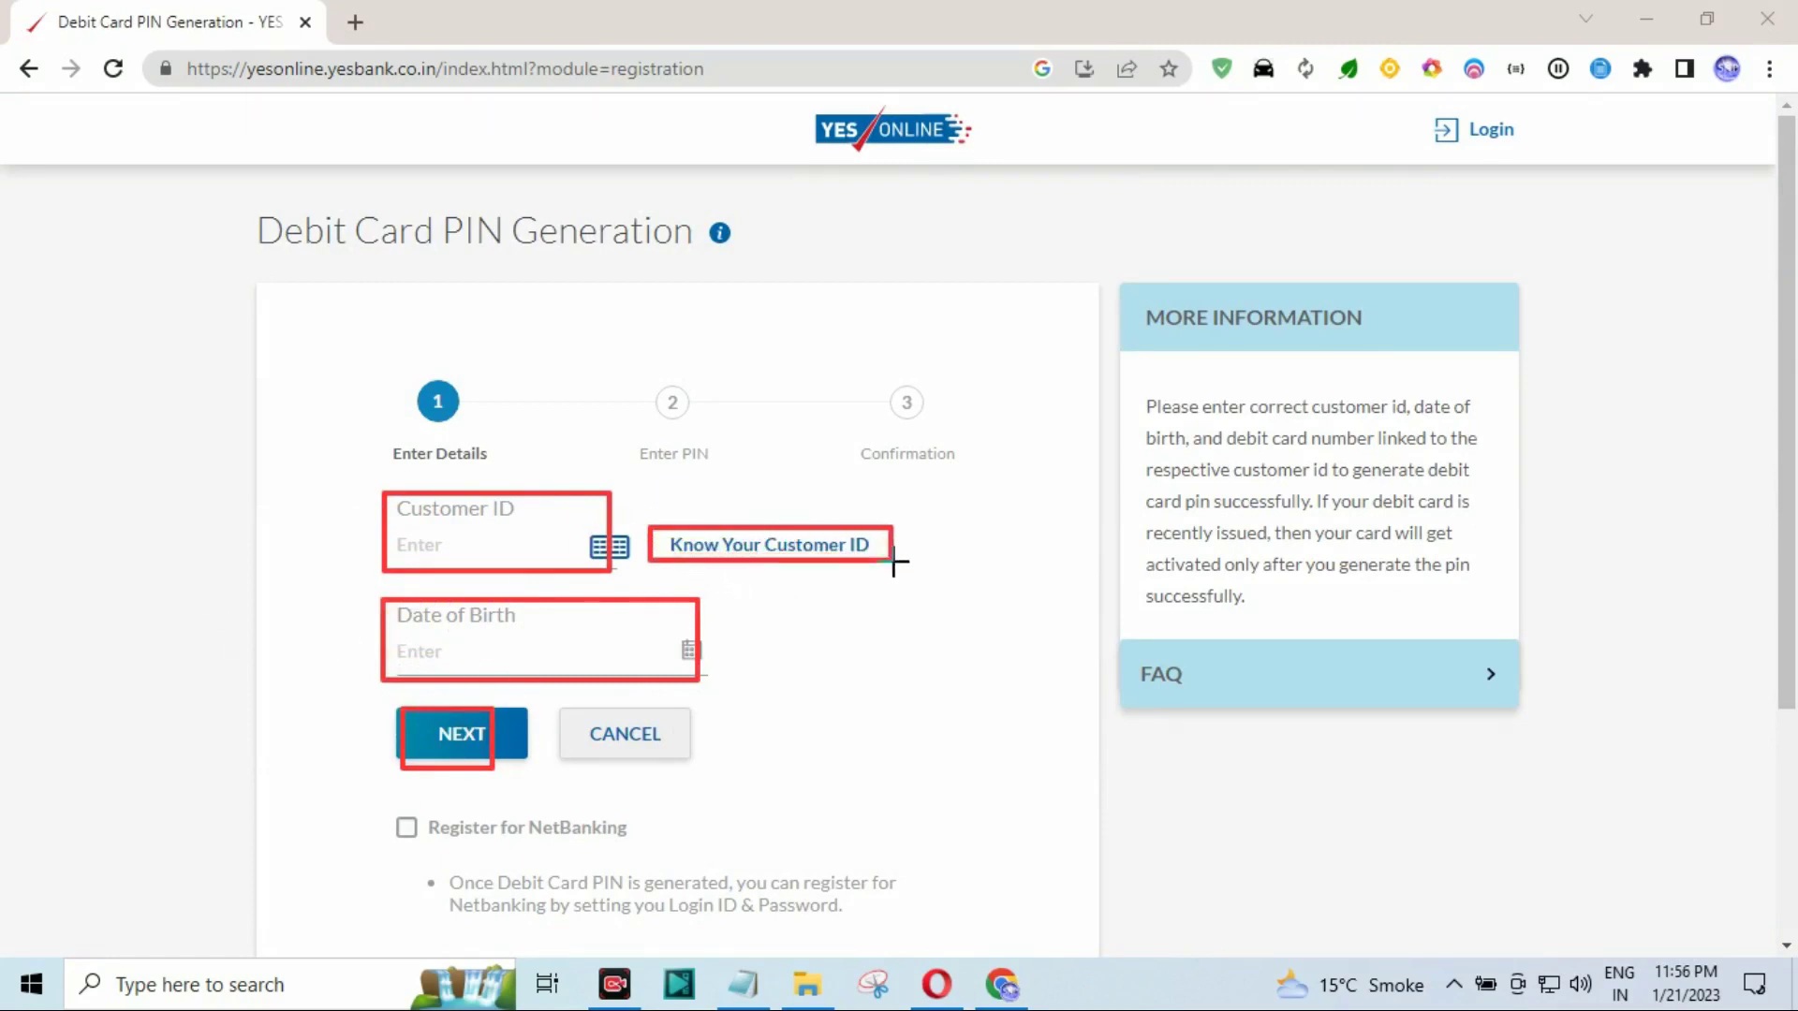
key("Escape")
Open the Know Your Customer ID lookup and keep India as the country.
left_click(800, 550)
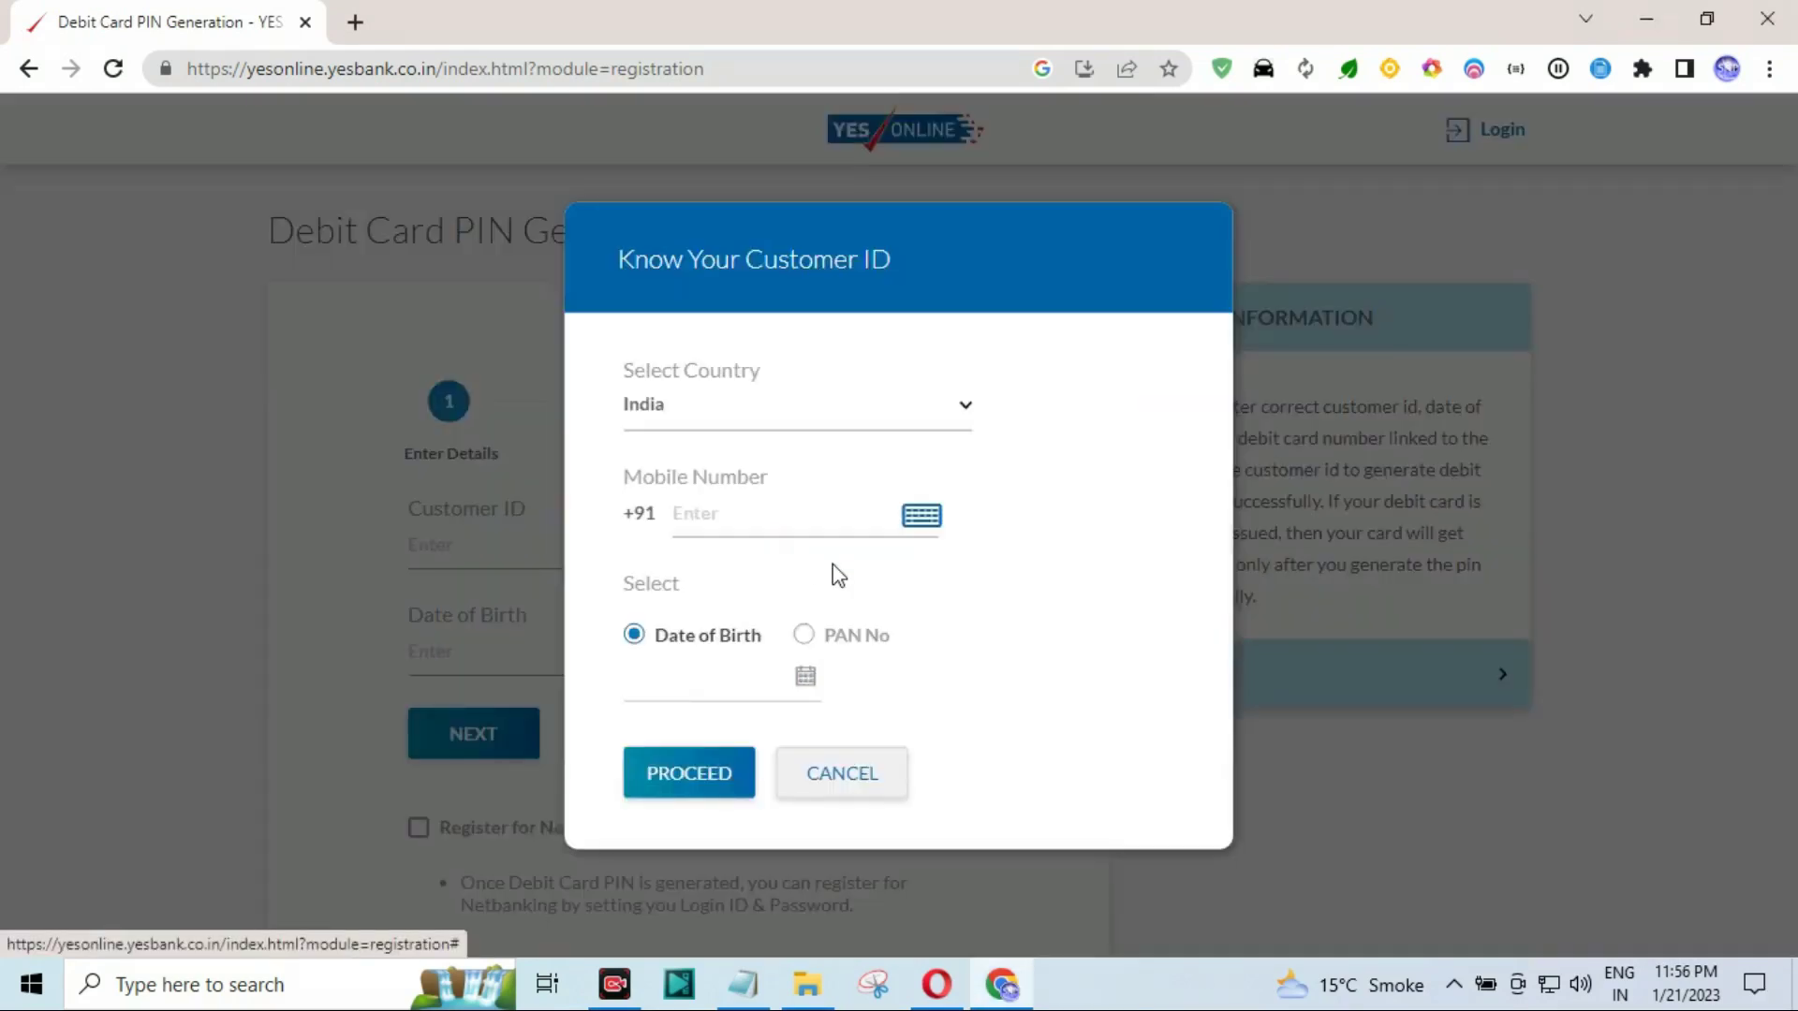
left_click(727, 427)
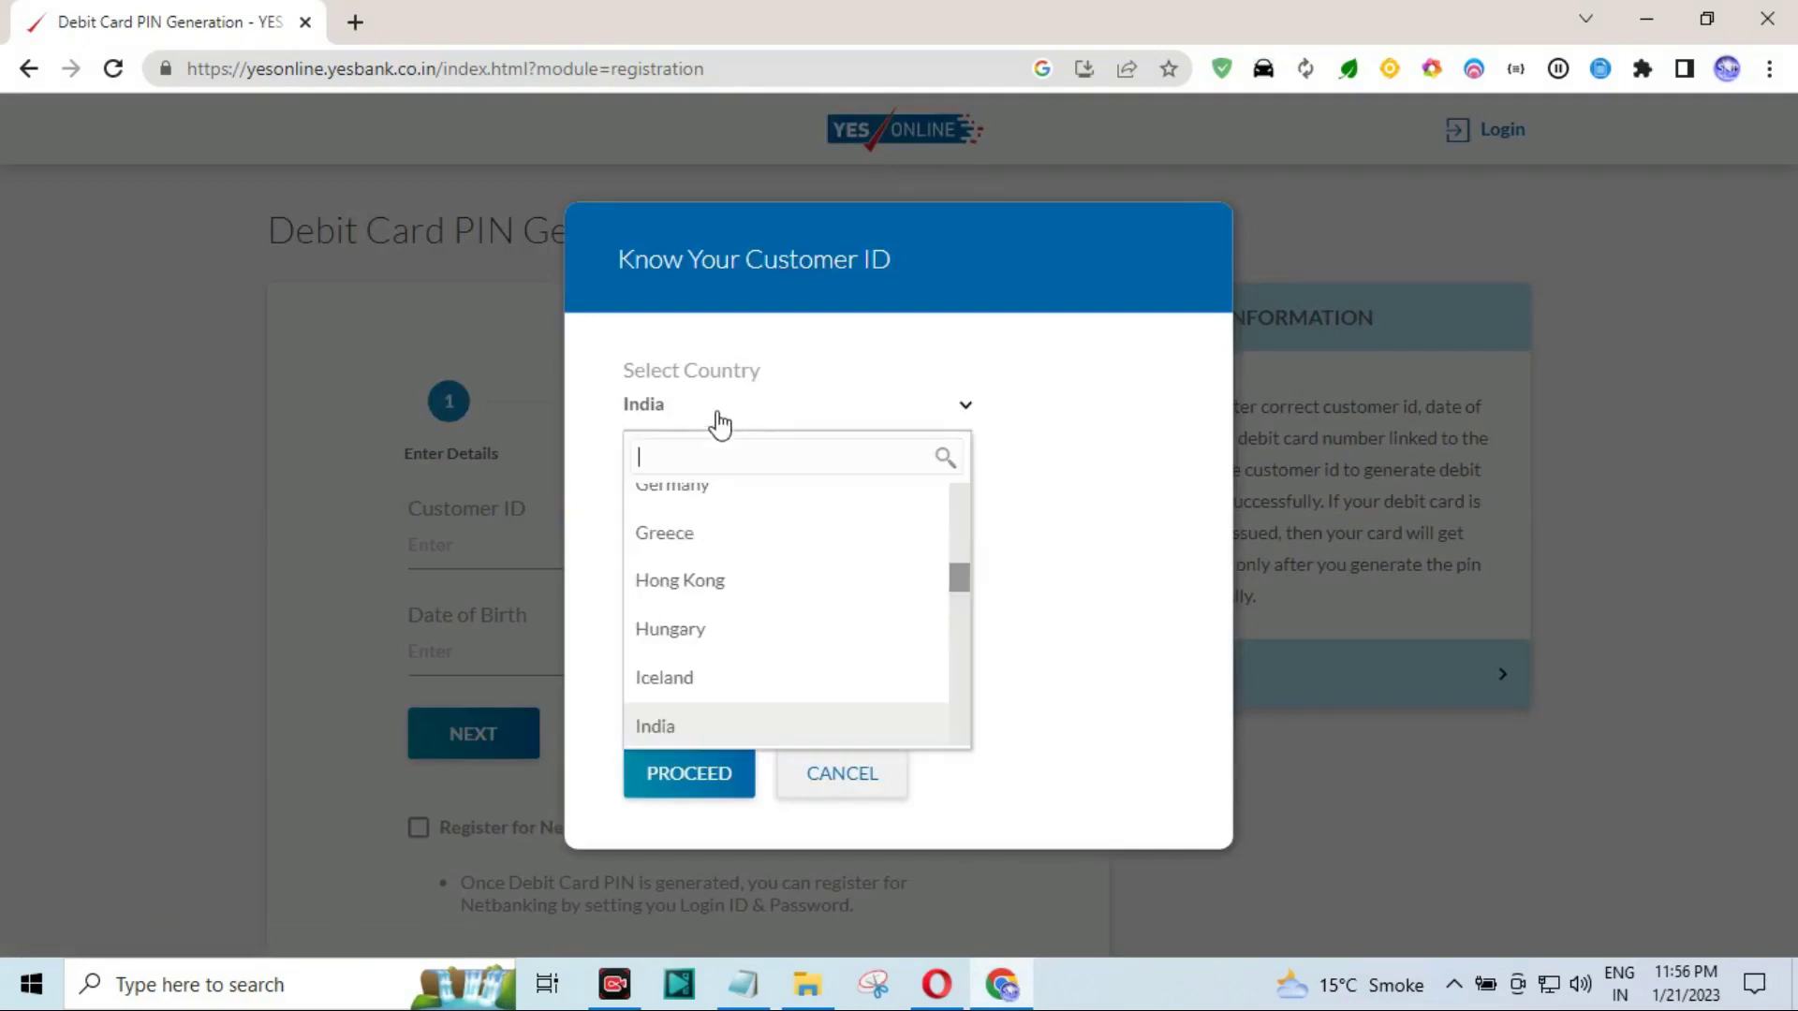
left_click(608, 437)
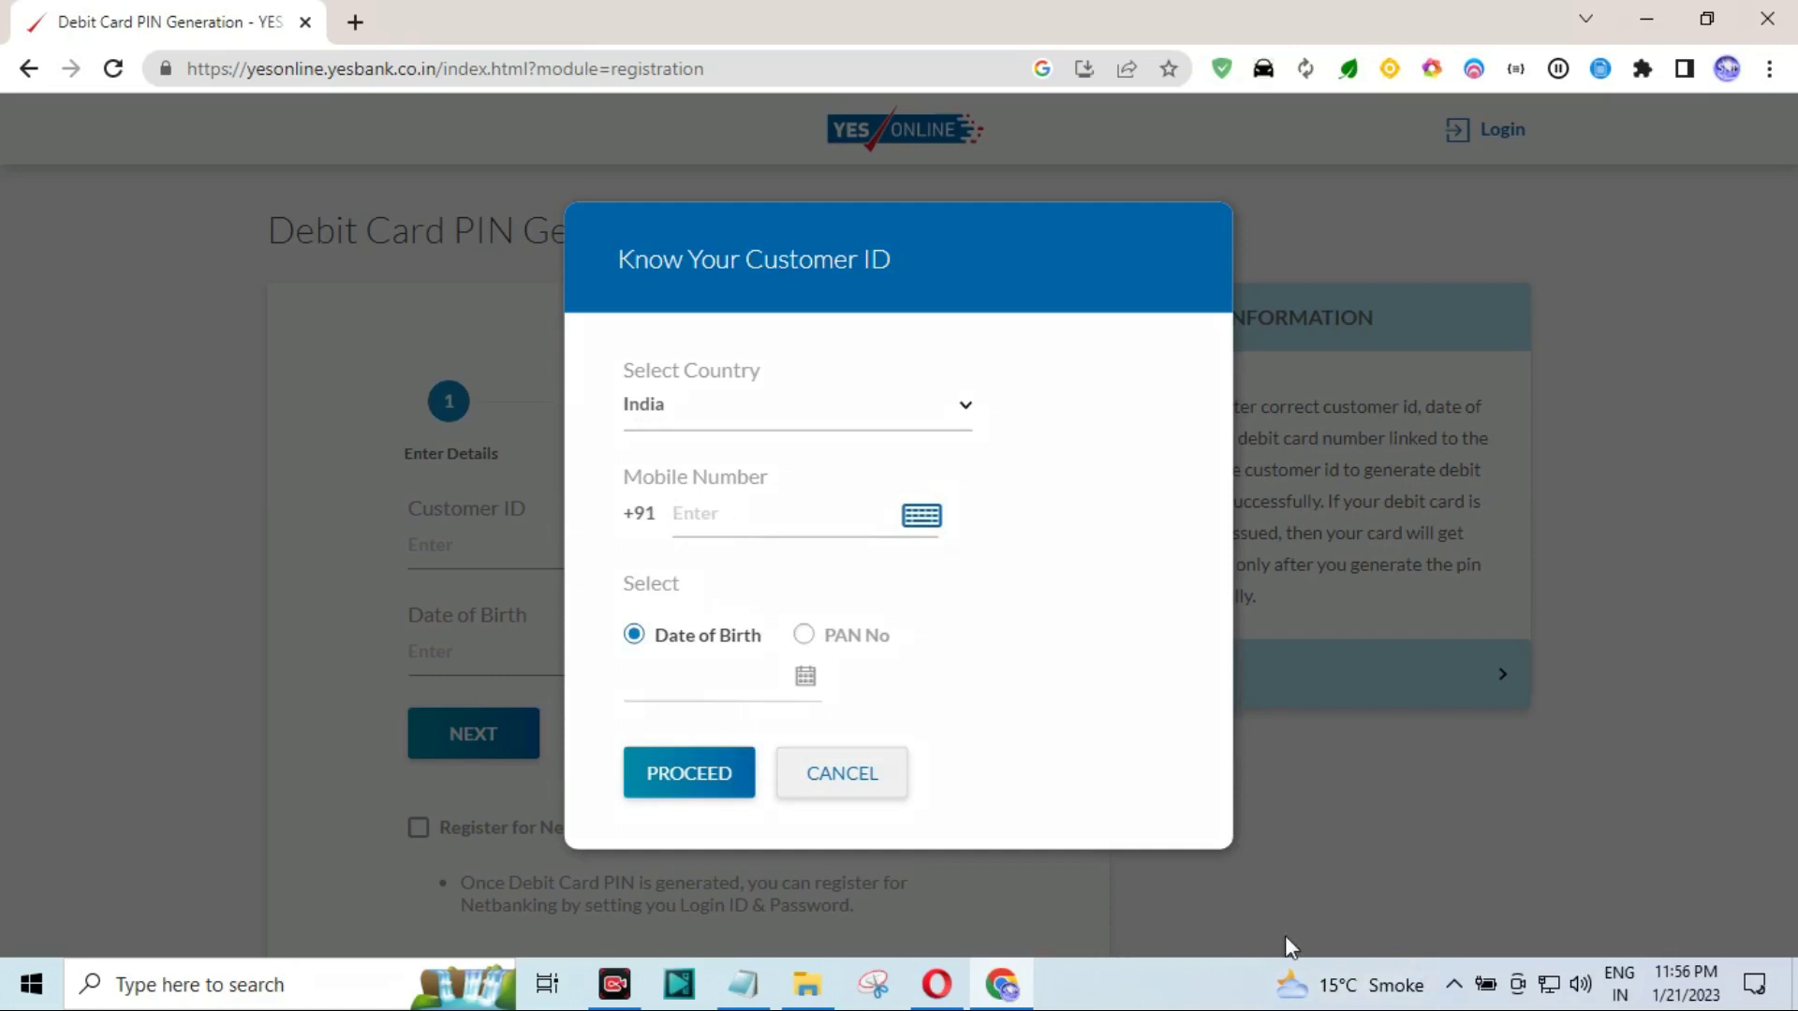
Fill in the registered mobile number and the date of birth.
left_click_drag(668, 489, 886, 523)
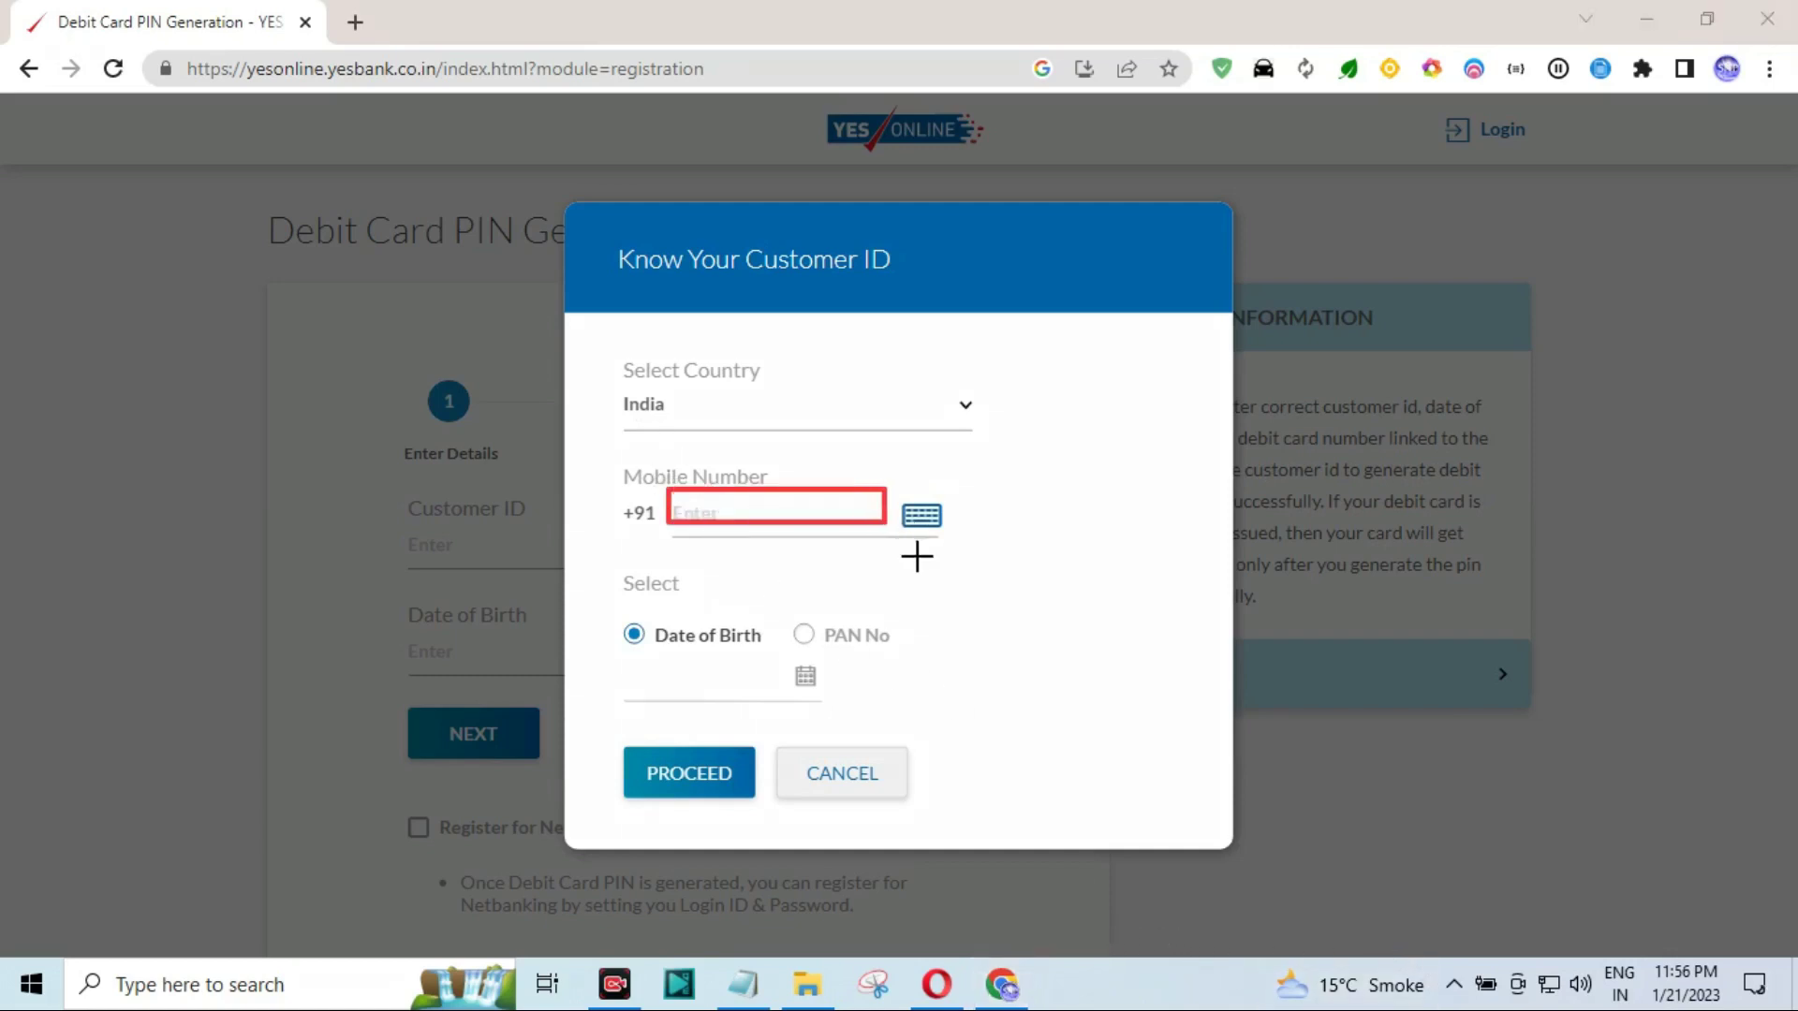
left_click_drag(610, 616, 957, 661)
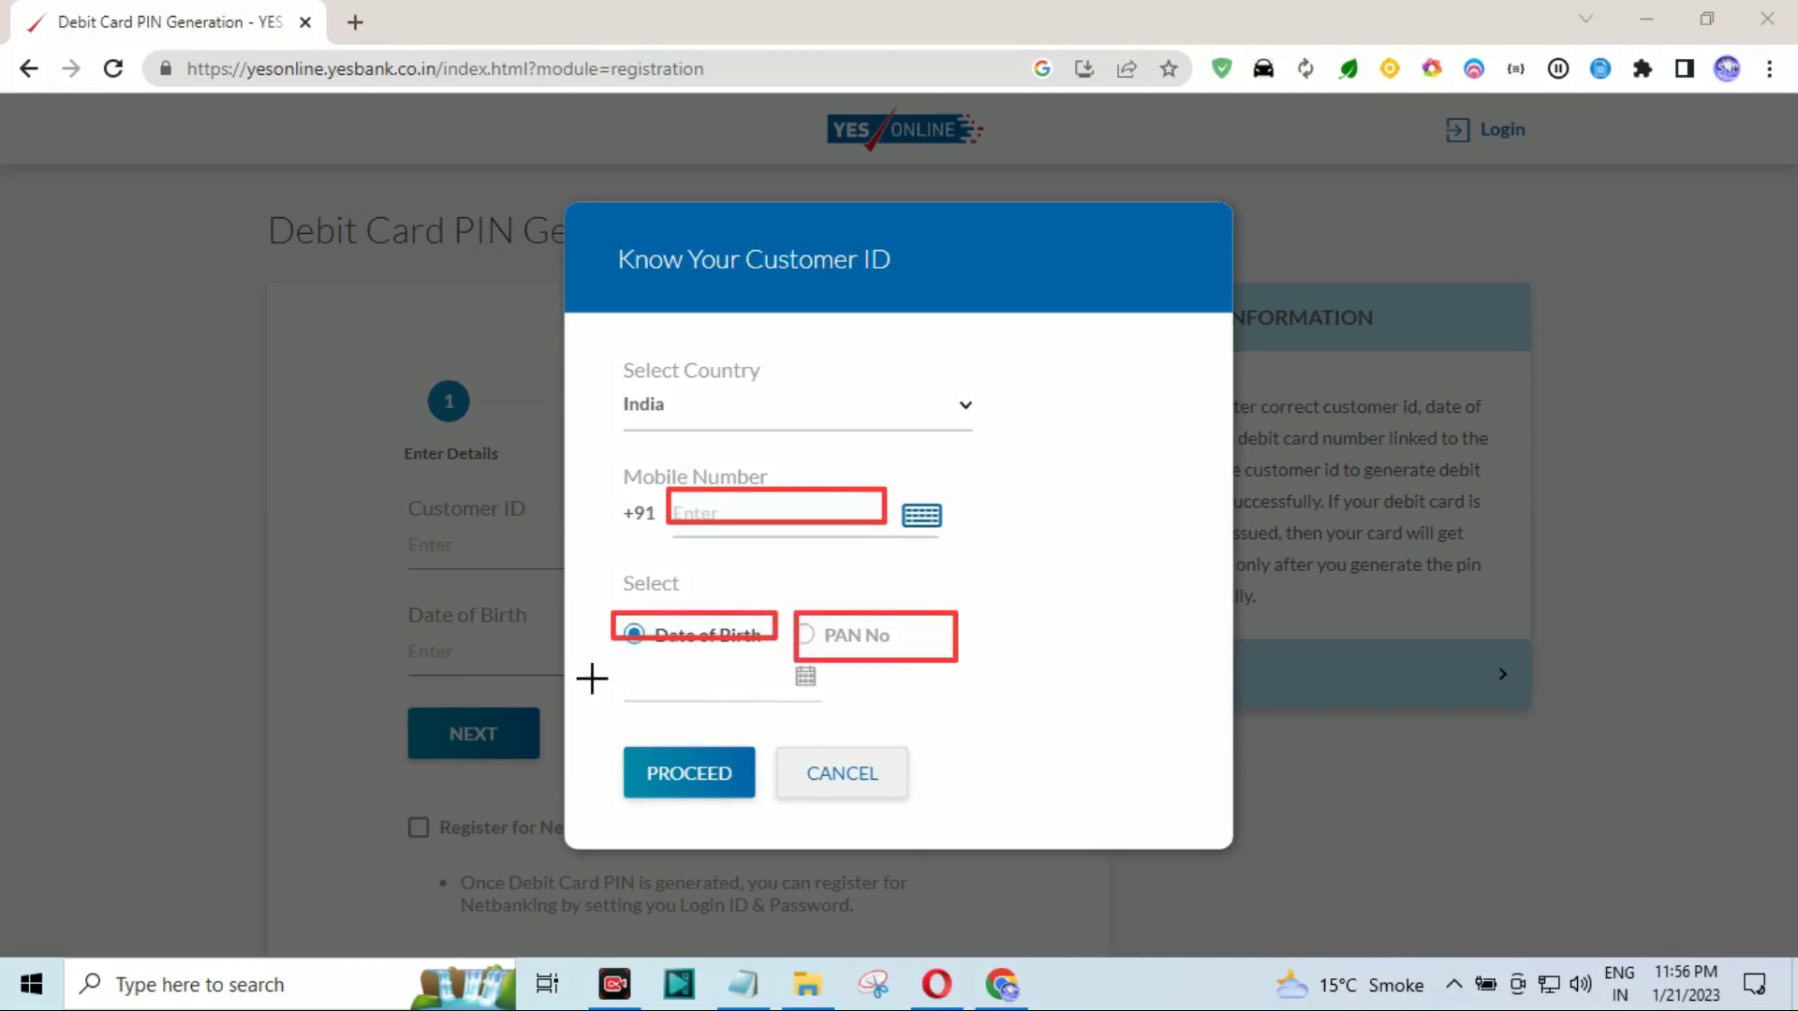
left_click_drag(607, 665, 785, 708)
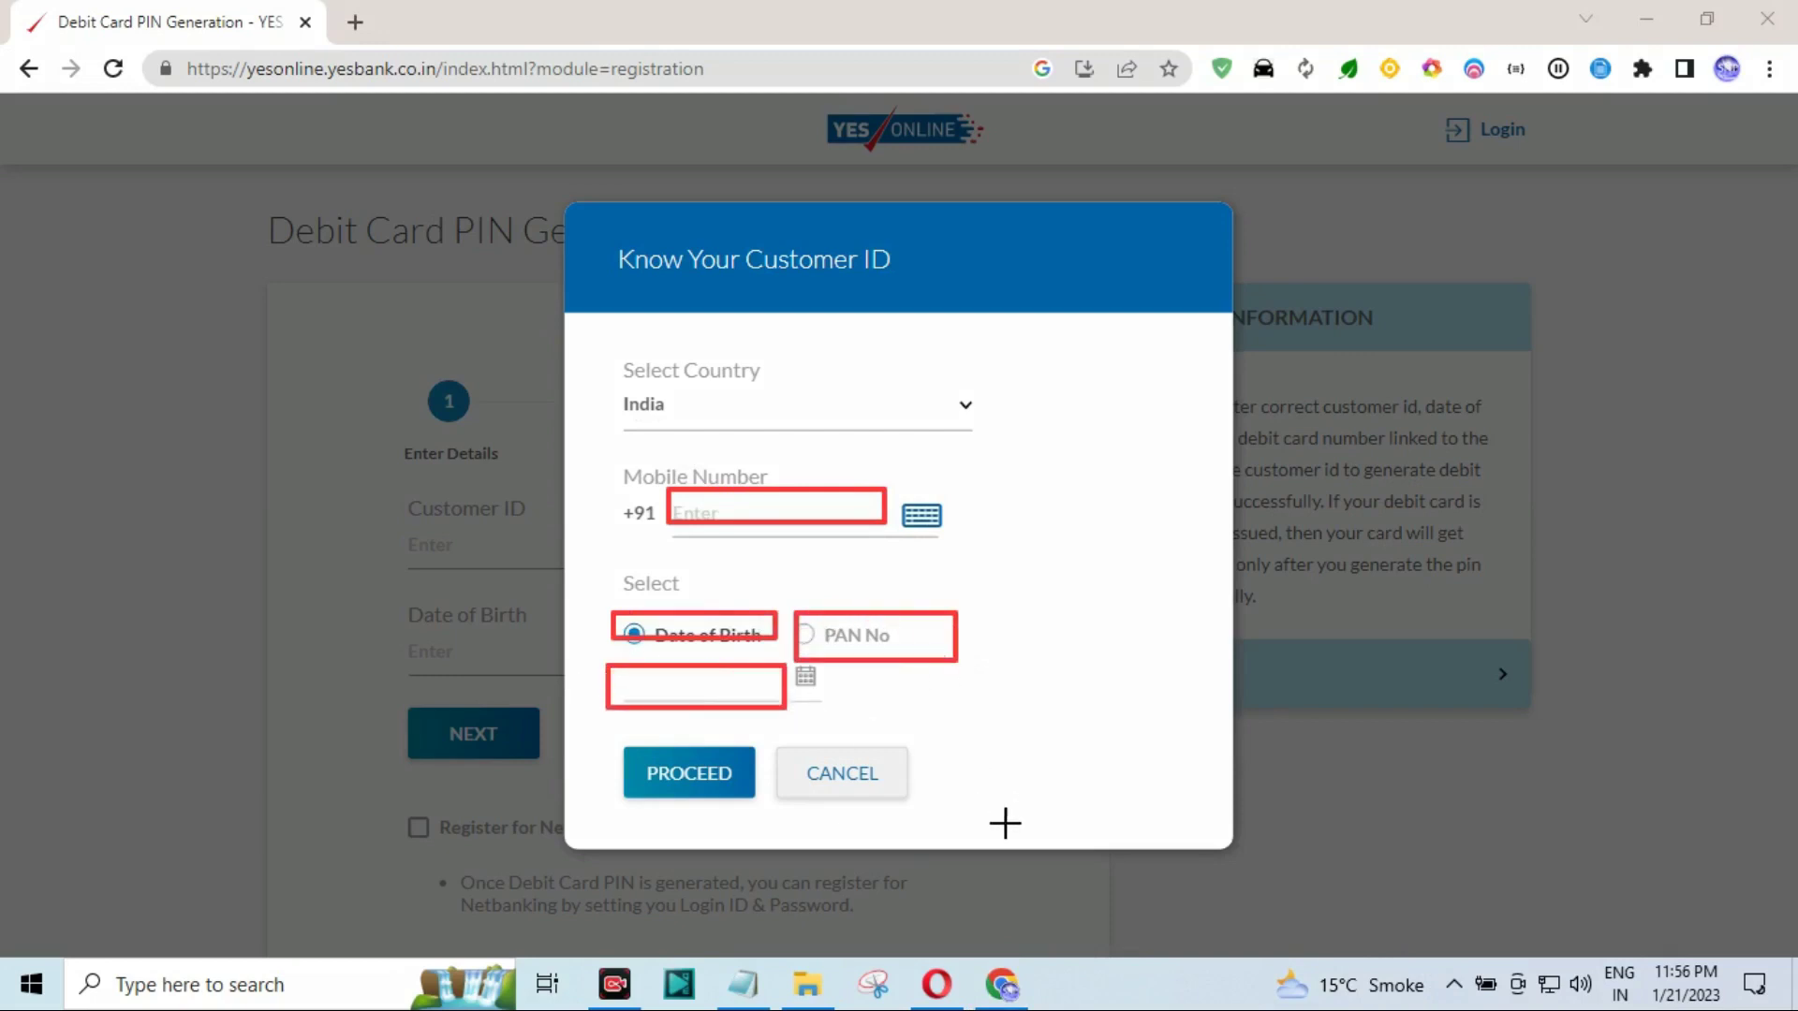
key("e")
left_click_drag(617, 663, 763, 701)
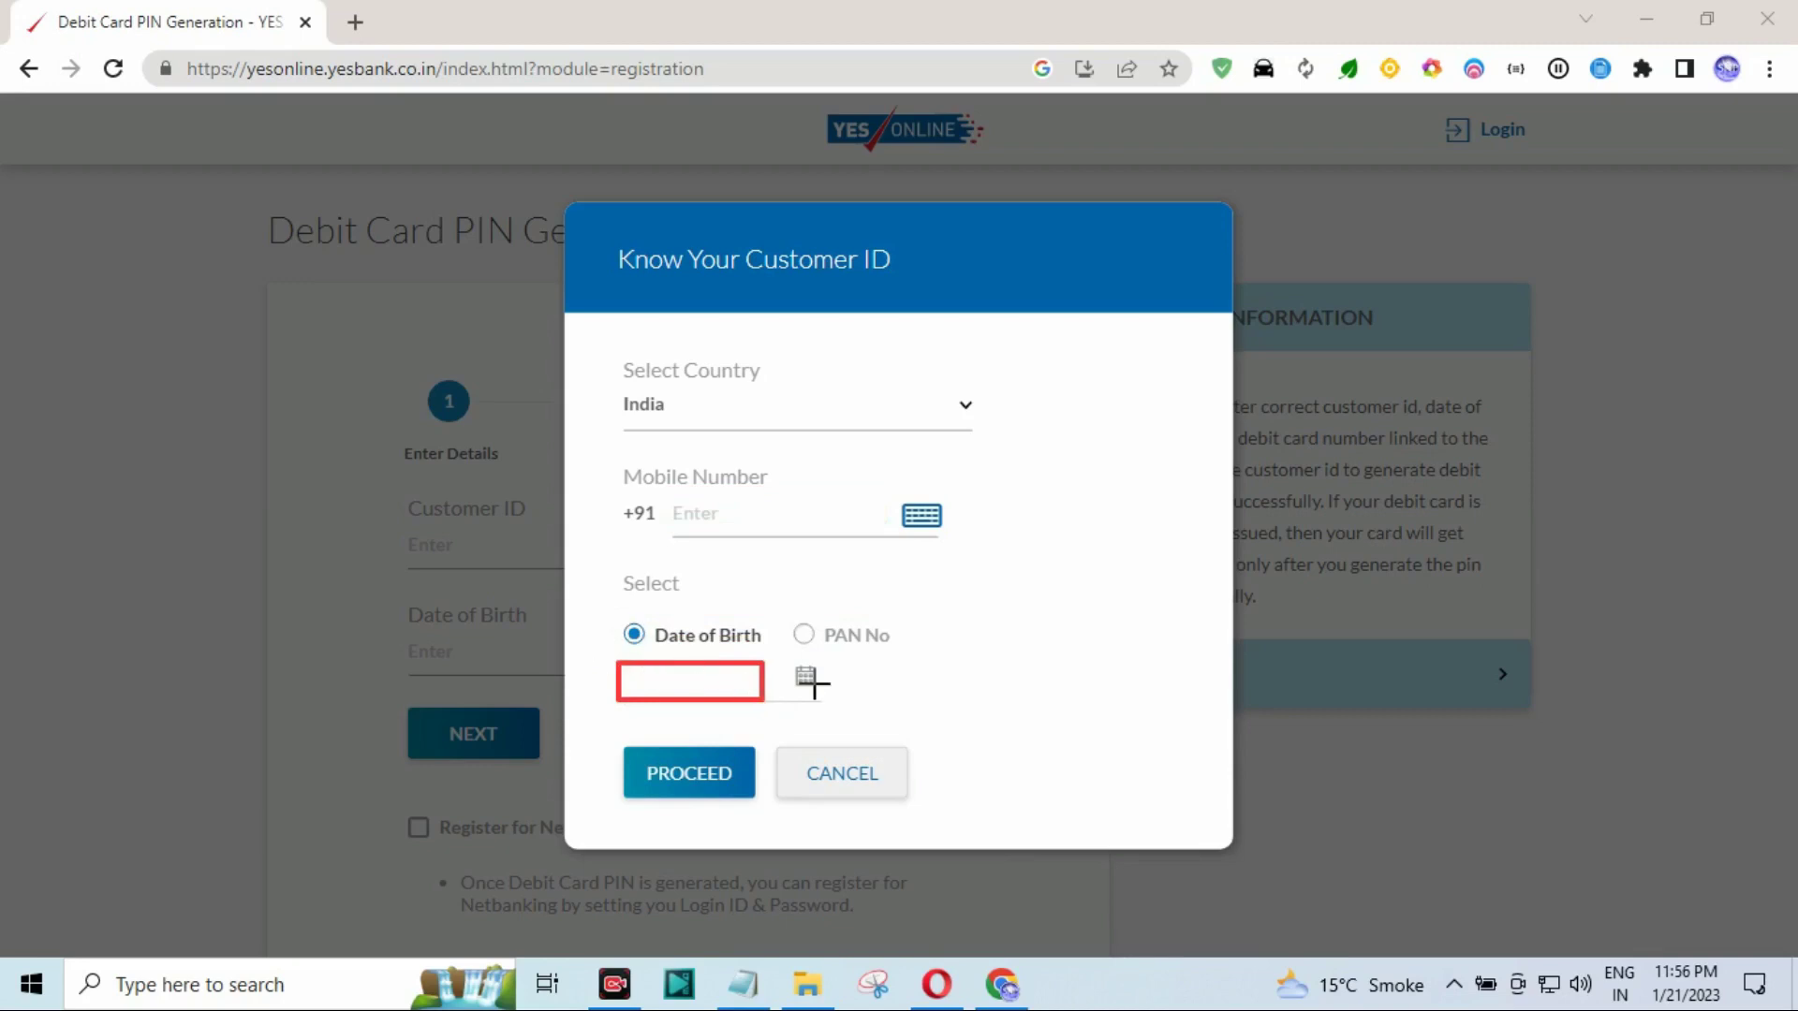
mouse_move(763, 616)
left_mouse_down()
mouse_move(895, 634)
mouse_move(945, 663)
left_mouse_up()
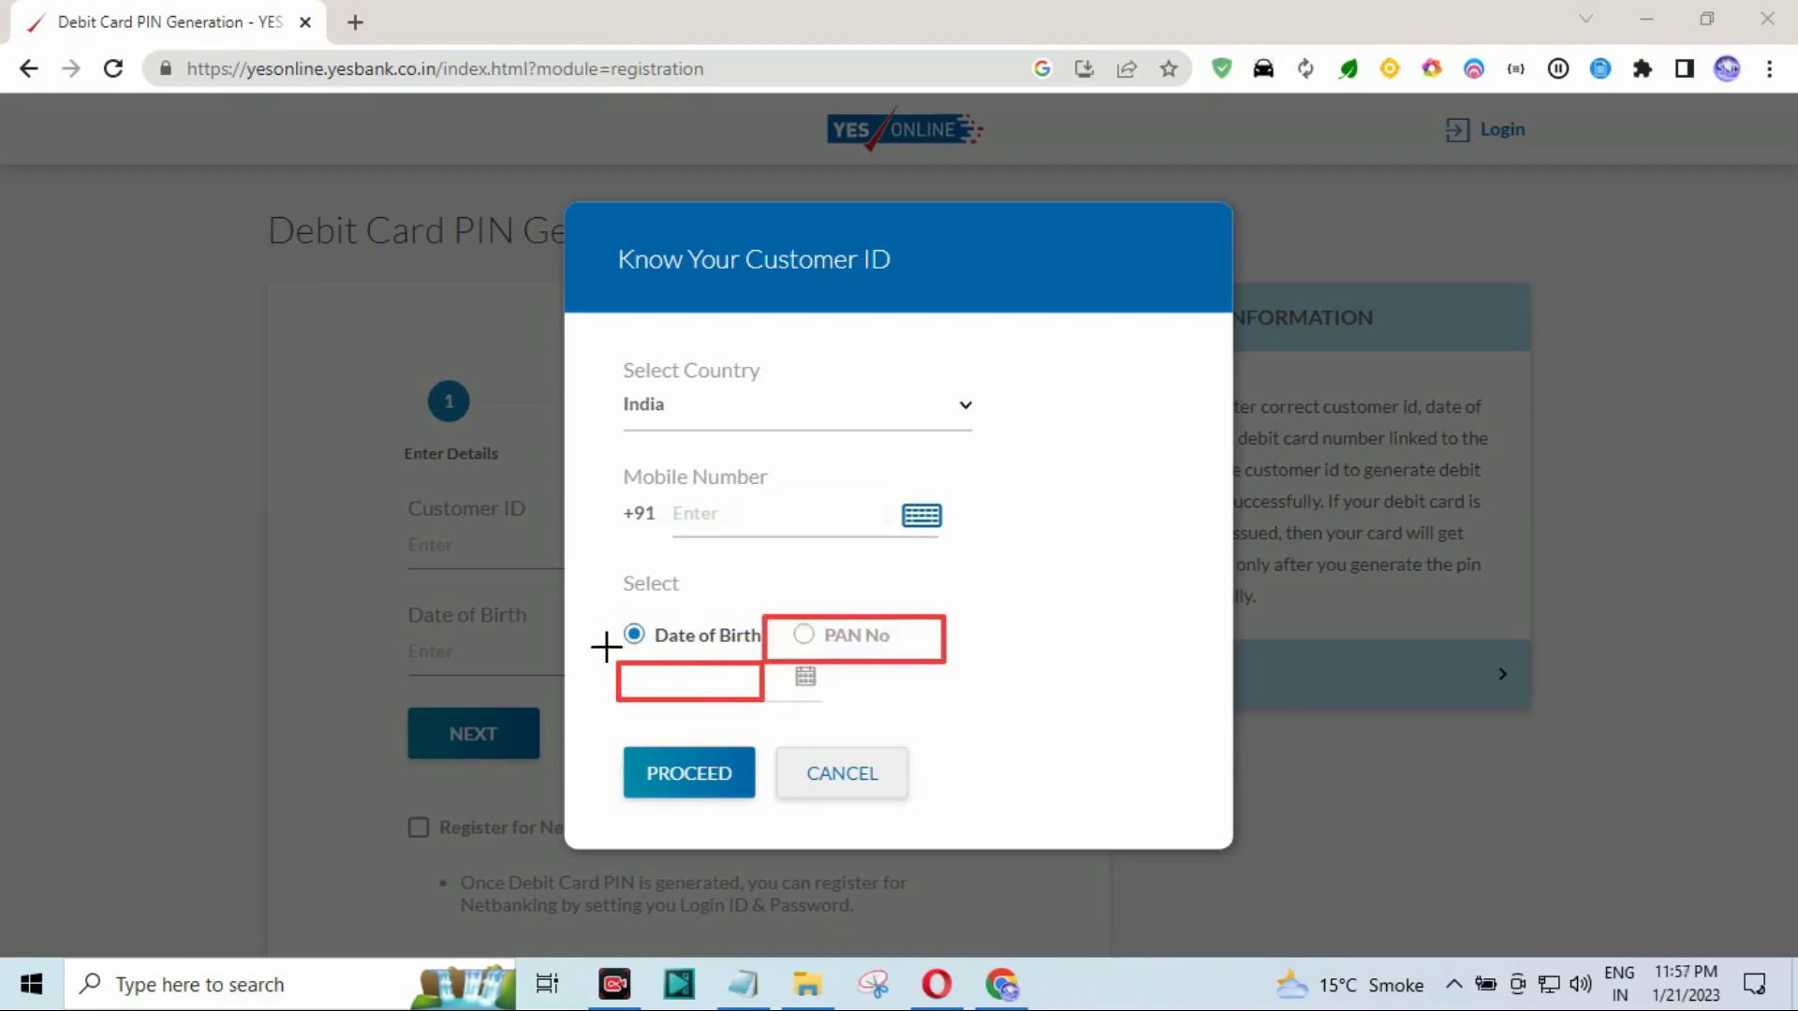
left_click_drag(627, 667, 811, 704)
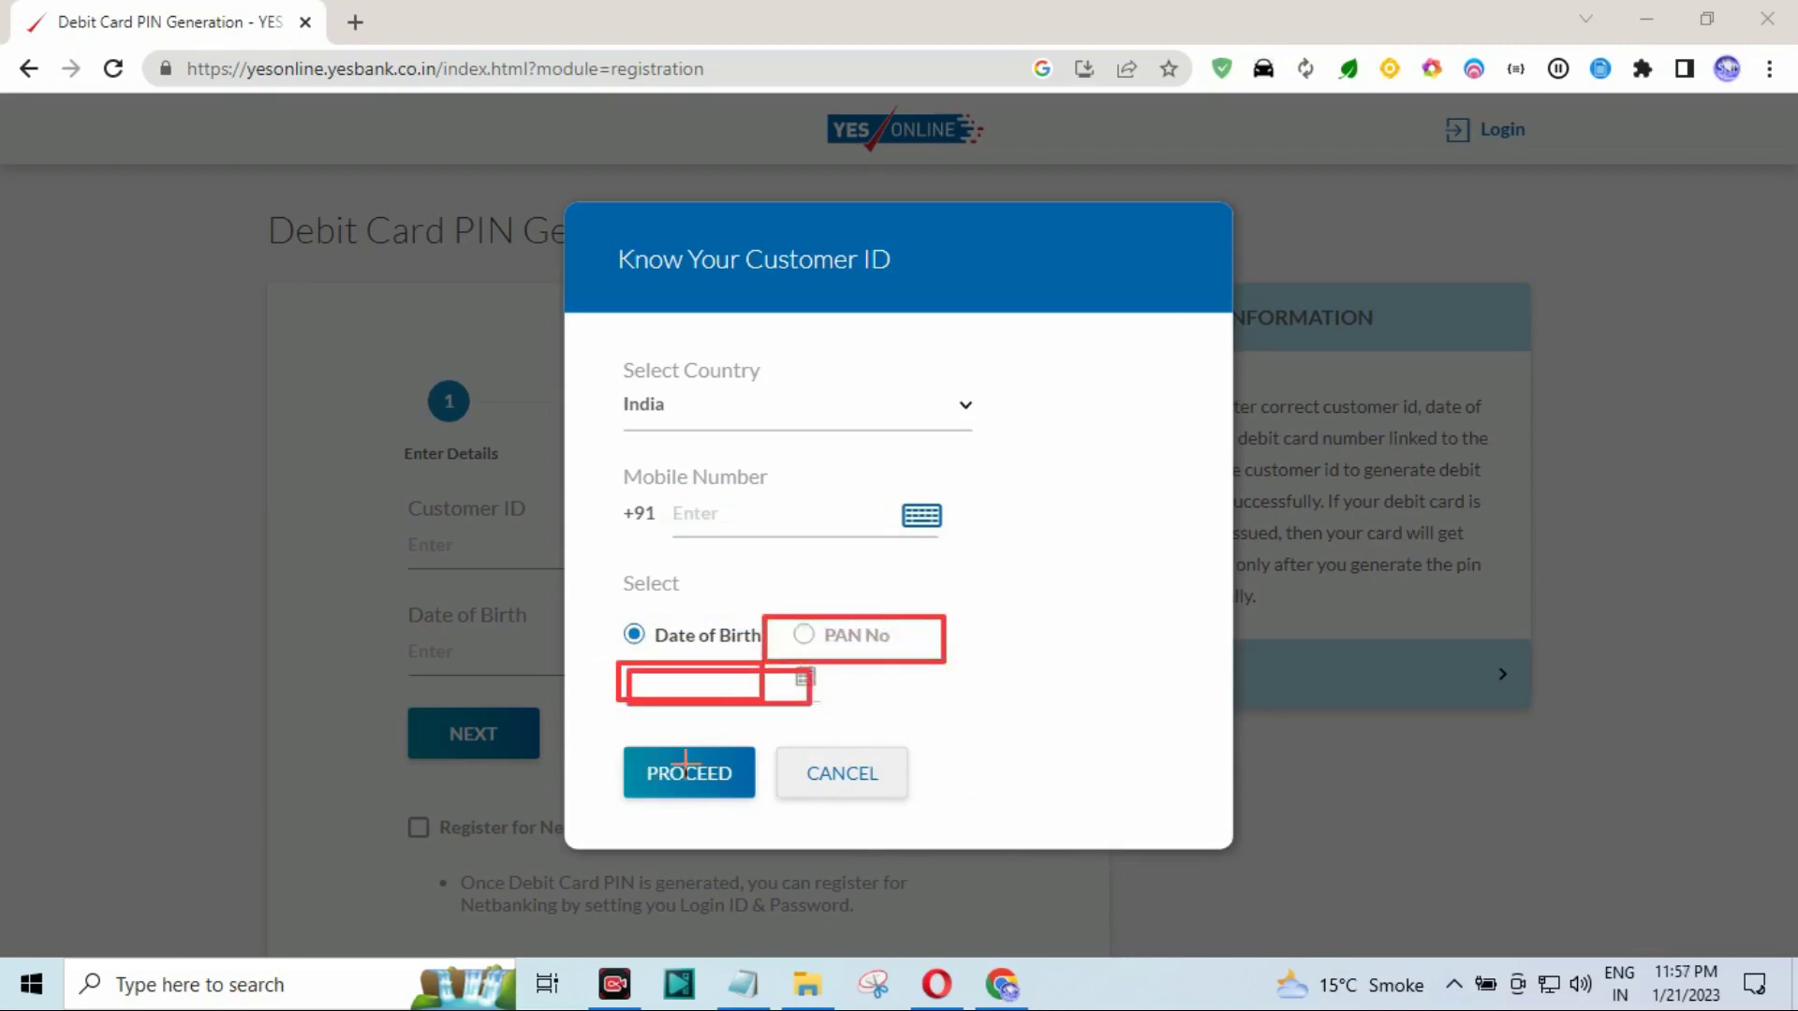
left_click_drag(570, 709, 792, 816)
key("Escape")
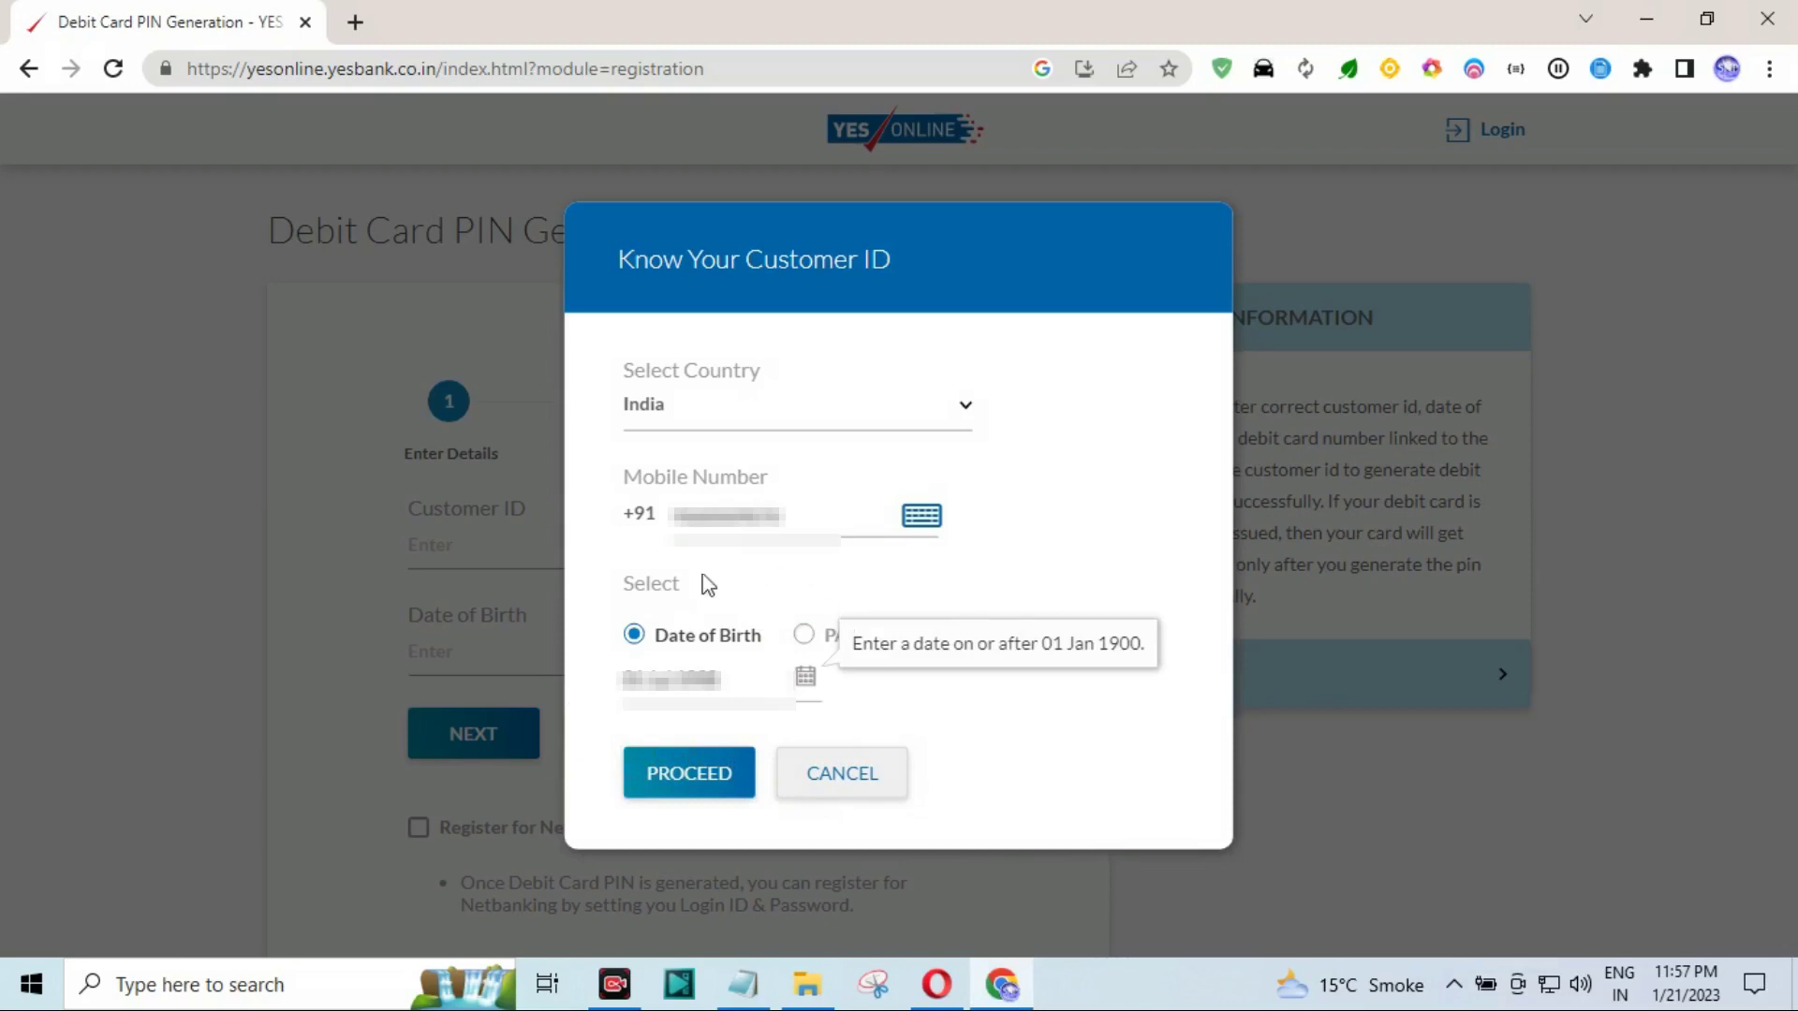
Submit the lookup details, enter the six-digit OTP sent to the phone, and verify it.
left_click(683, 796)
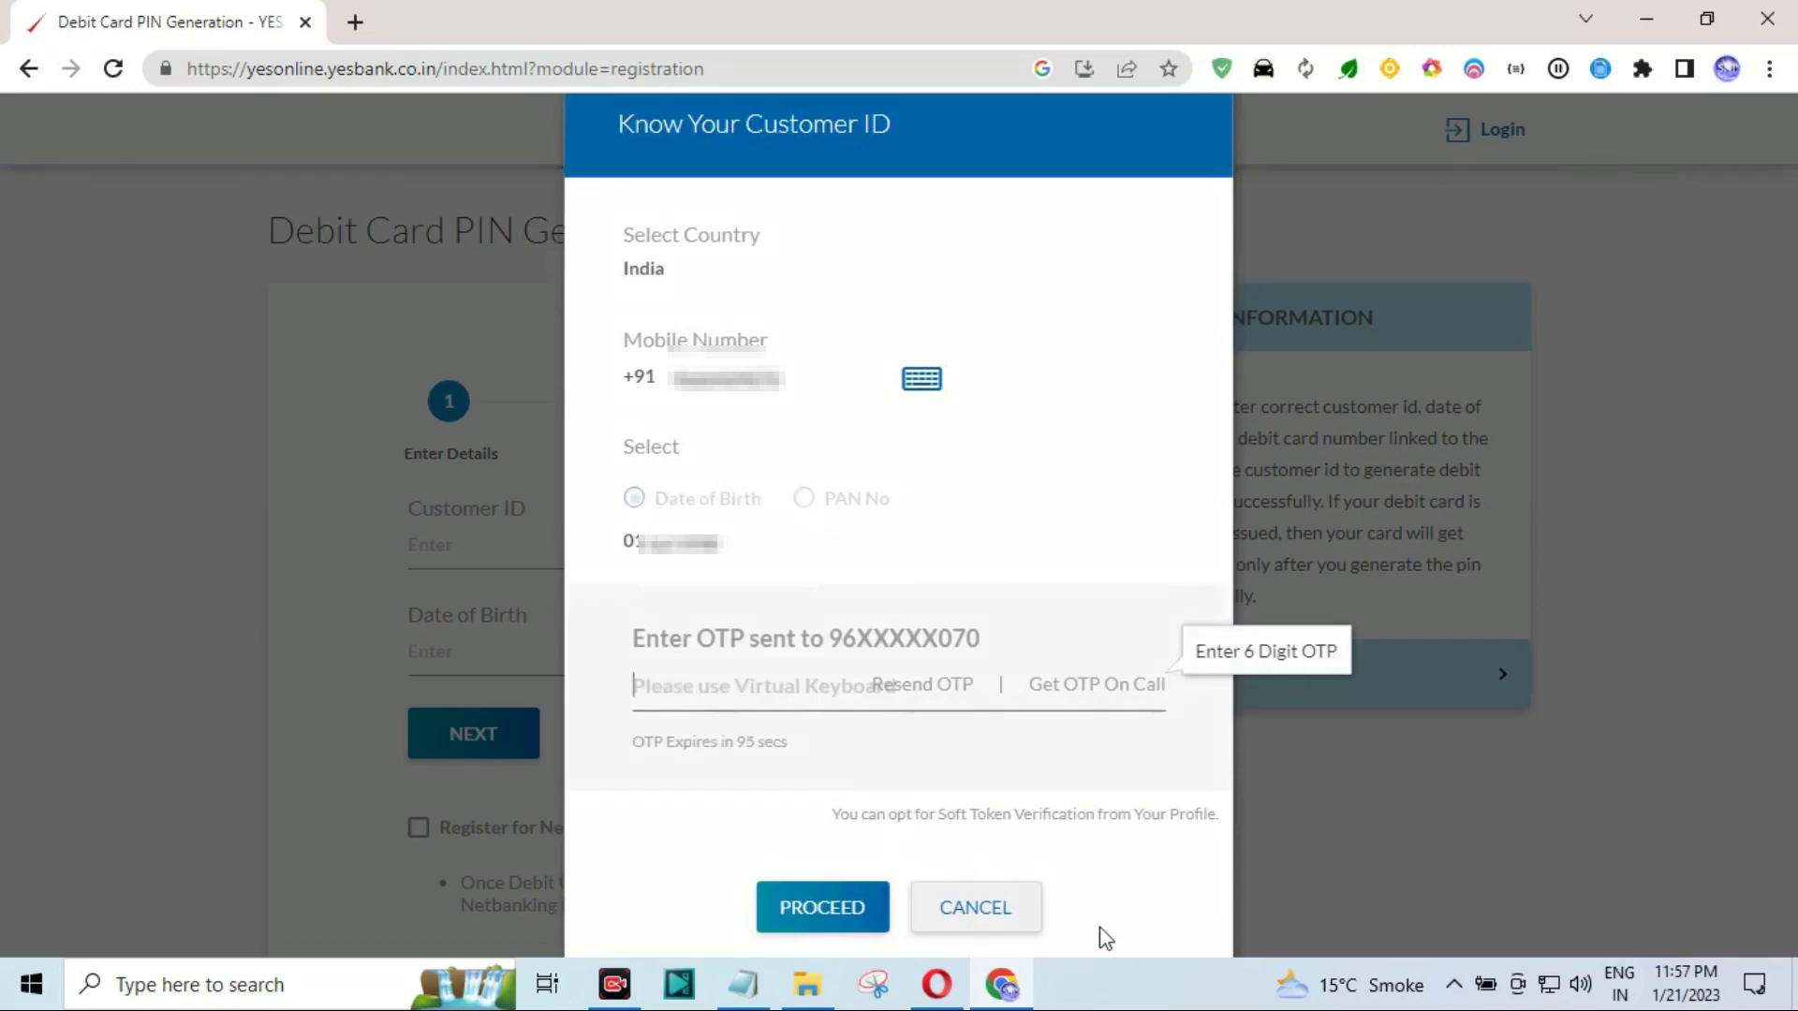
left_click_drag(464, 838, 653, 695)
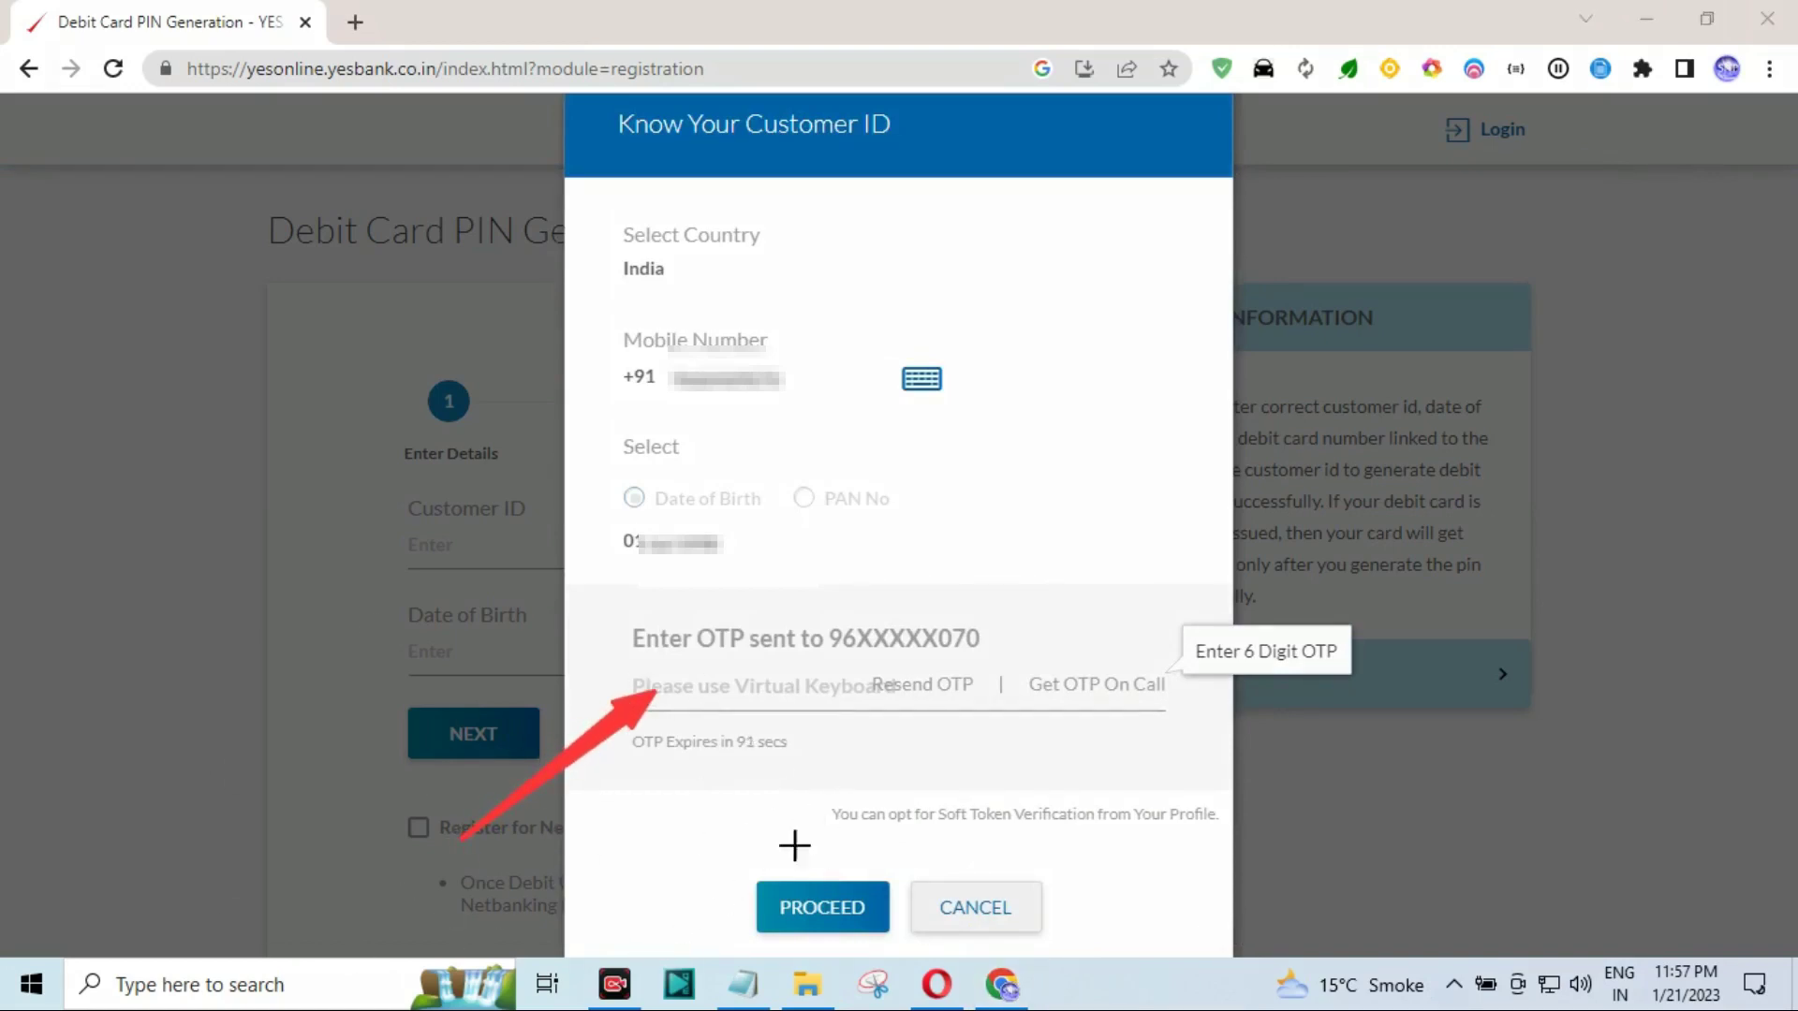
left_click_drag(629, 917, 731, 754)
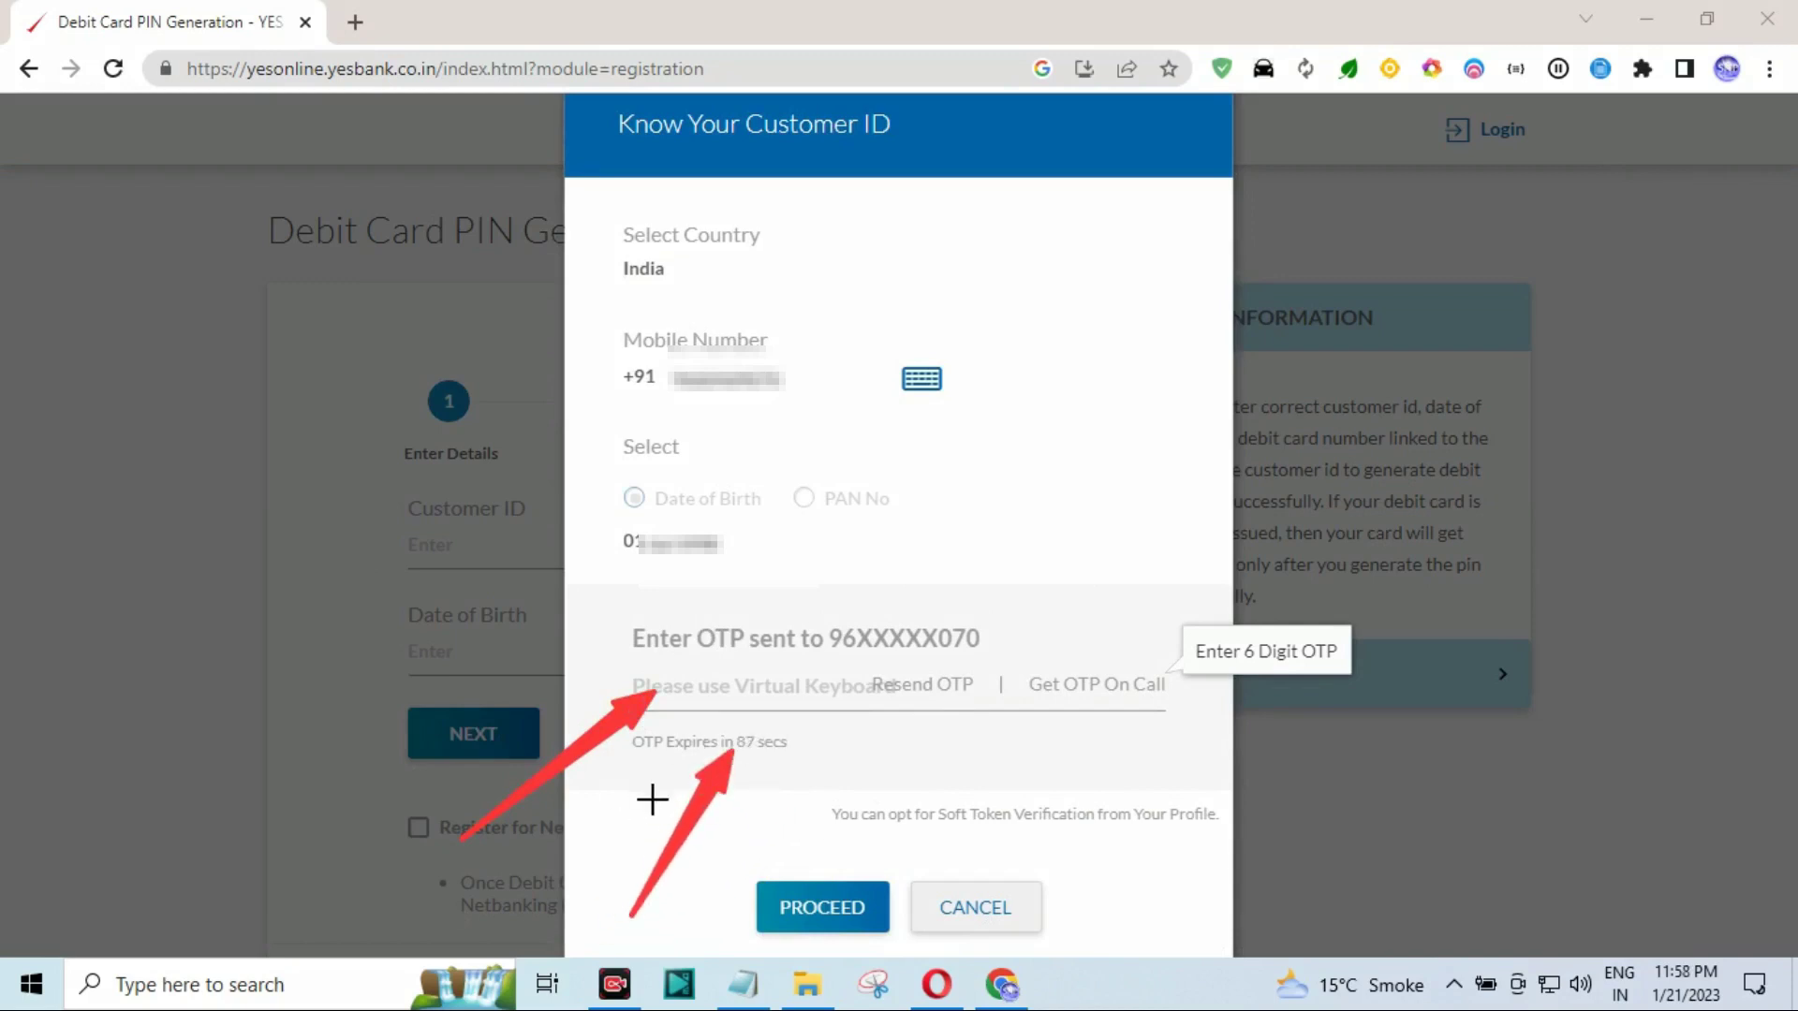
left_click_drag(802, 851, 892, 681)
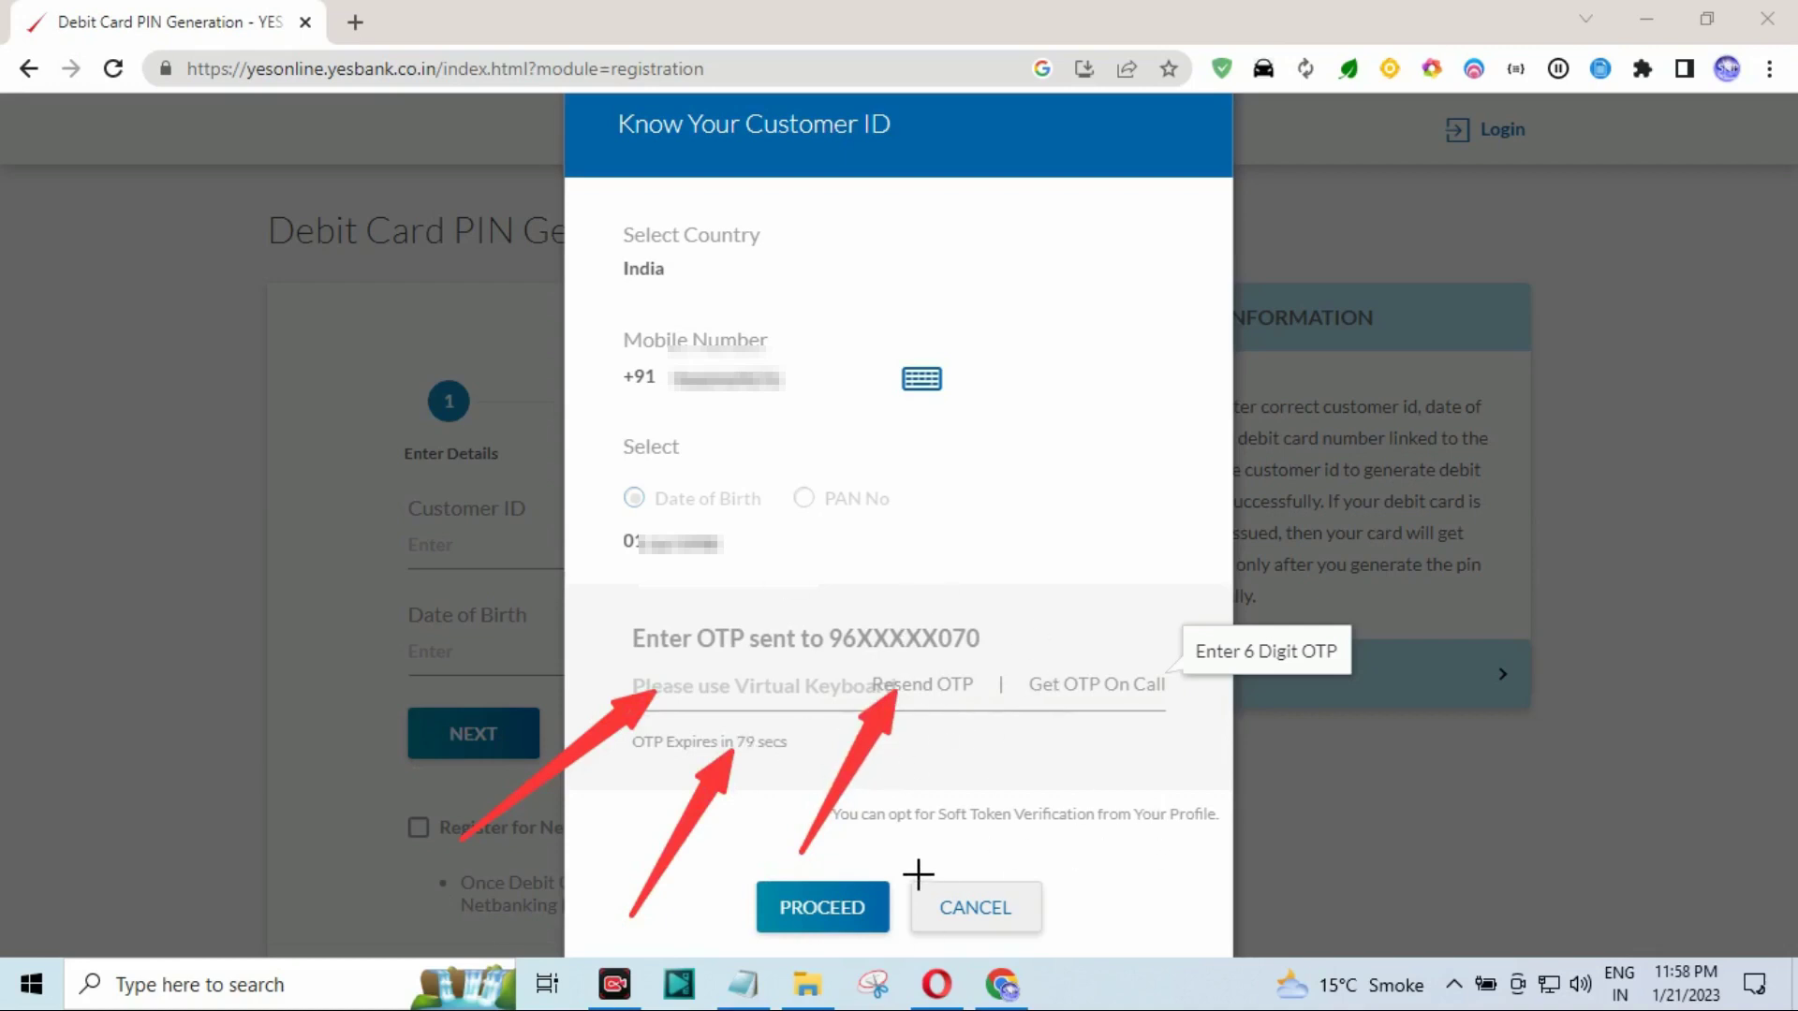
left_click_drag(918, 876, 1065, 701)
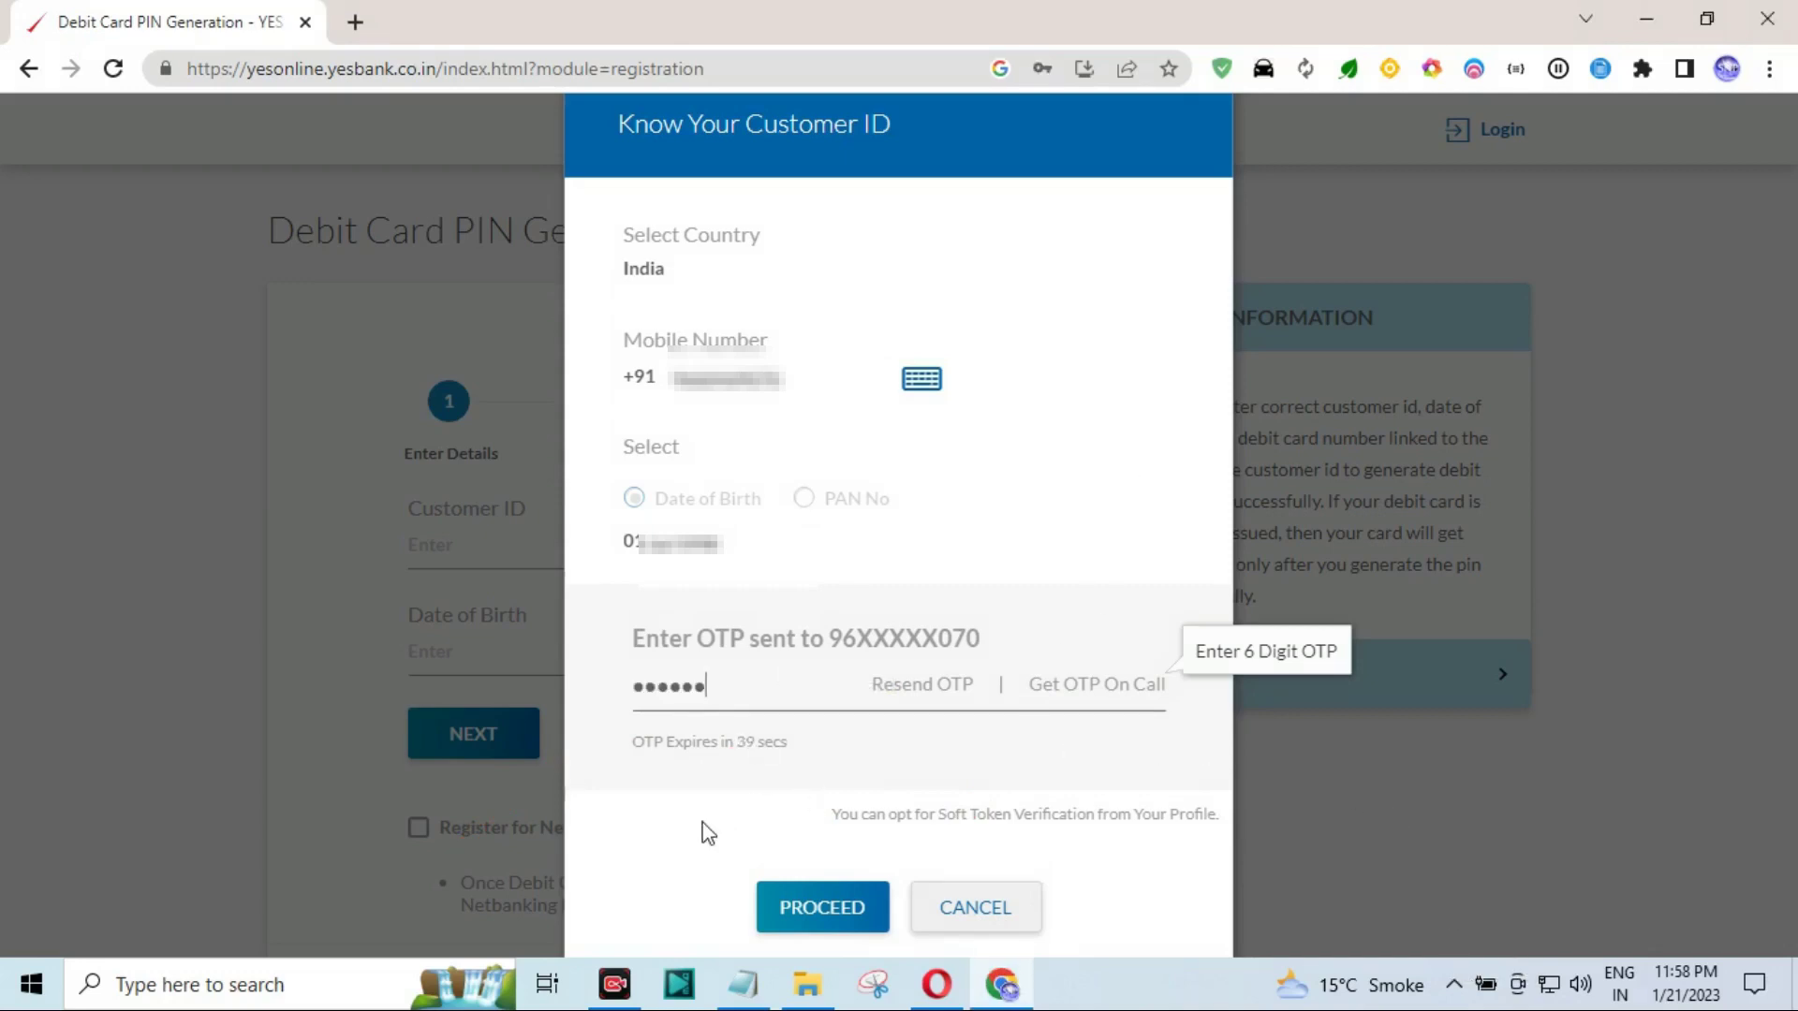
left_click(801, 913)
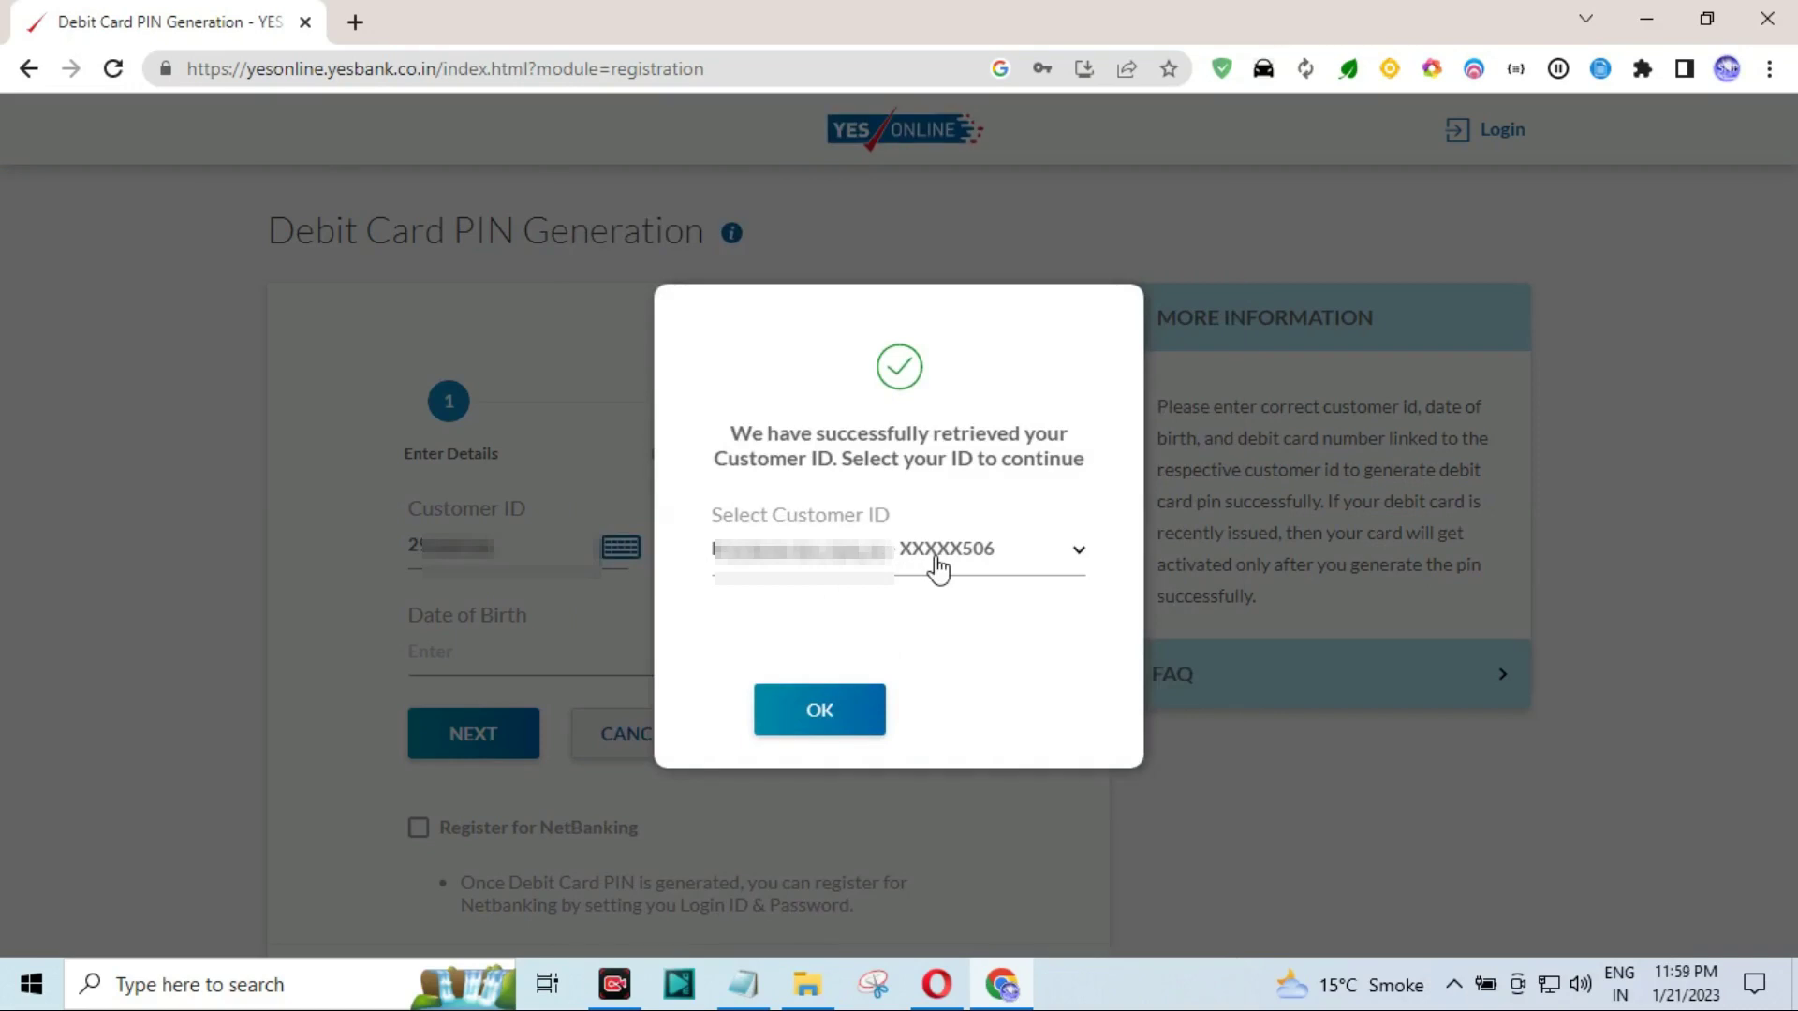
Accept the retrieved customer ID, enter the date of birth, and continue to Enter PIN.
left_click(845, 713)
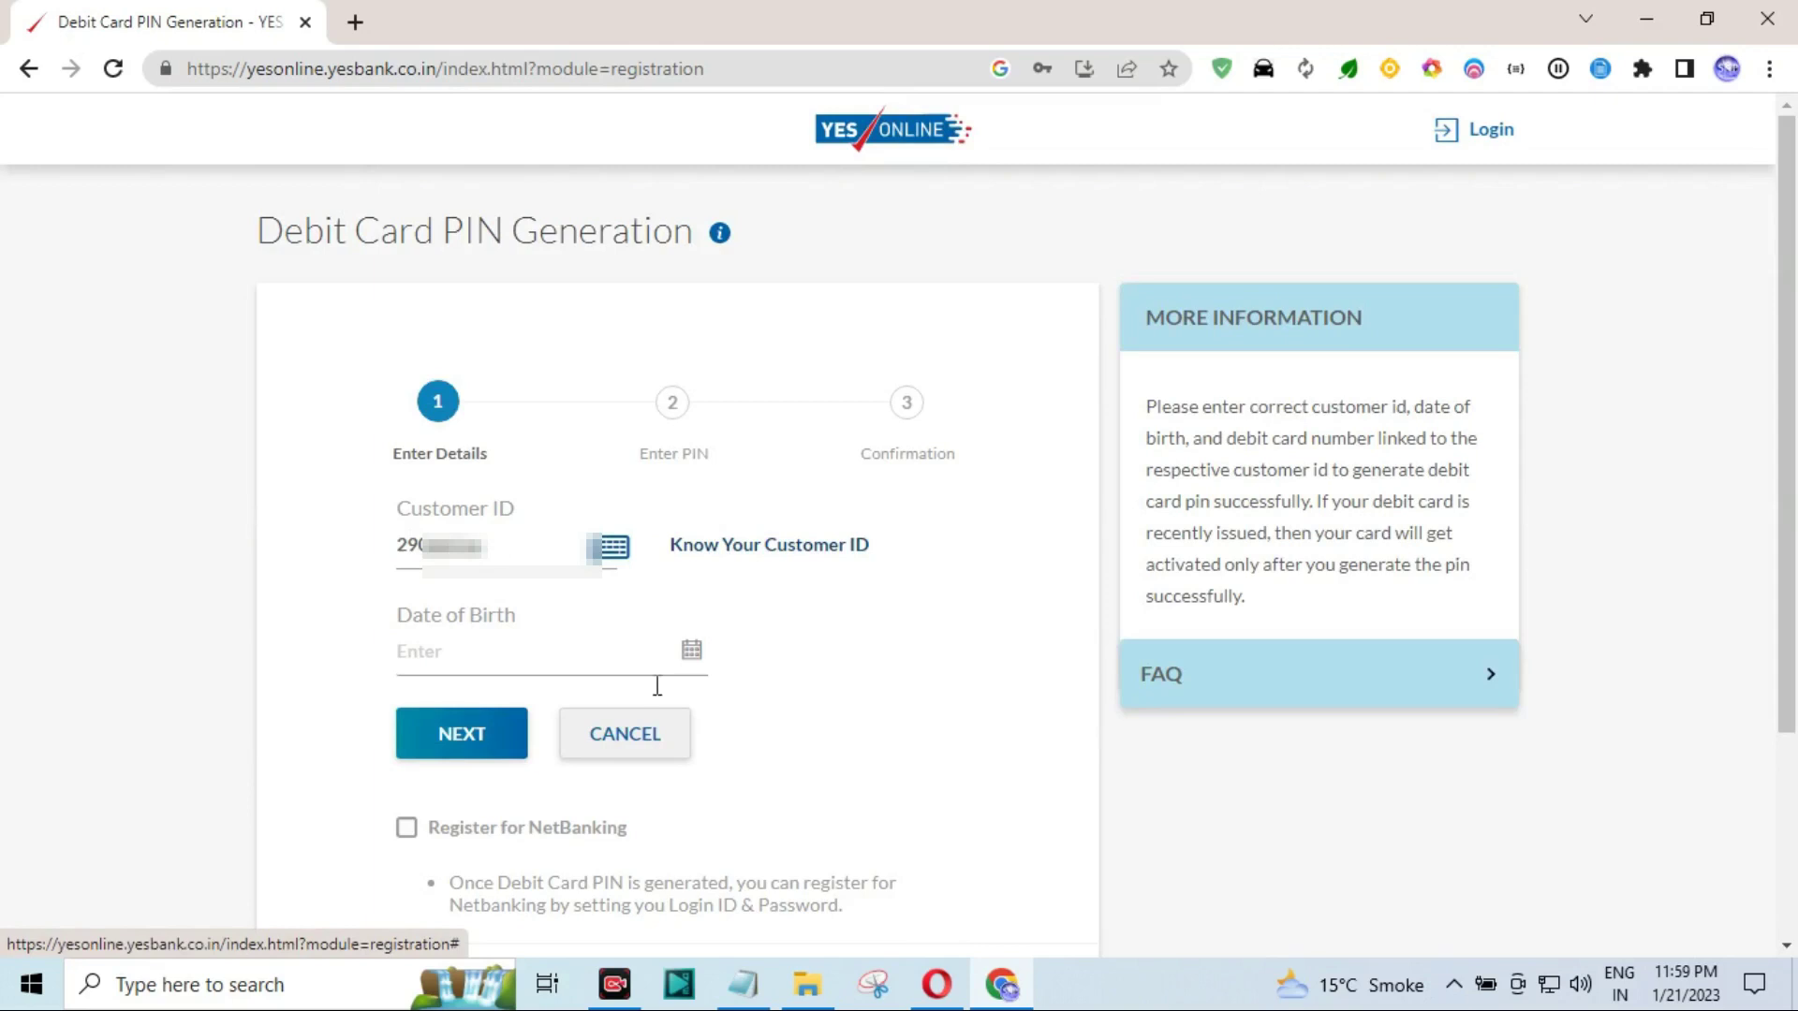
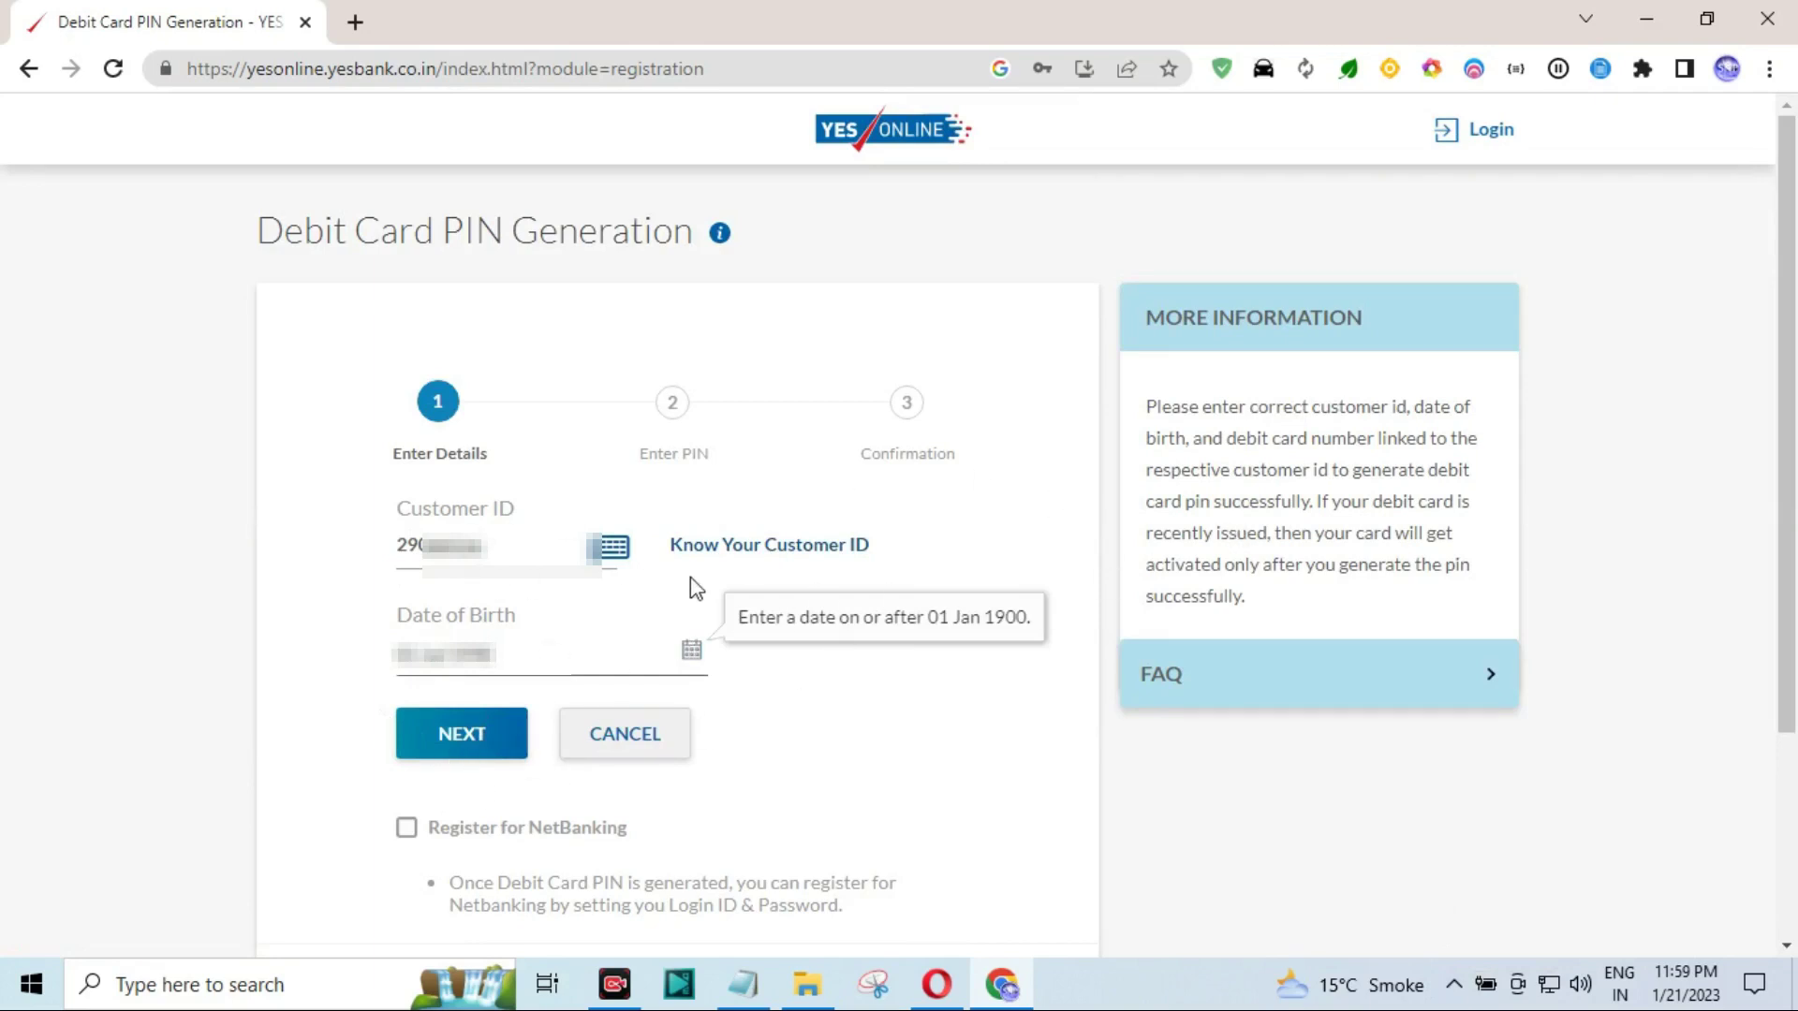
left_click(496, 740)
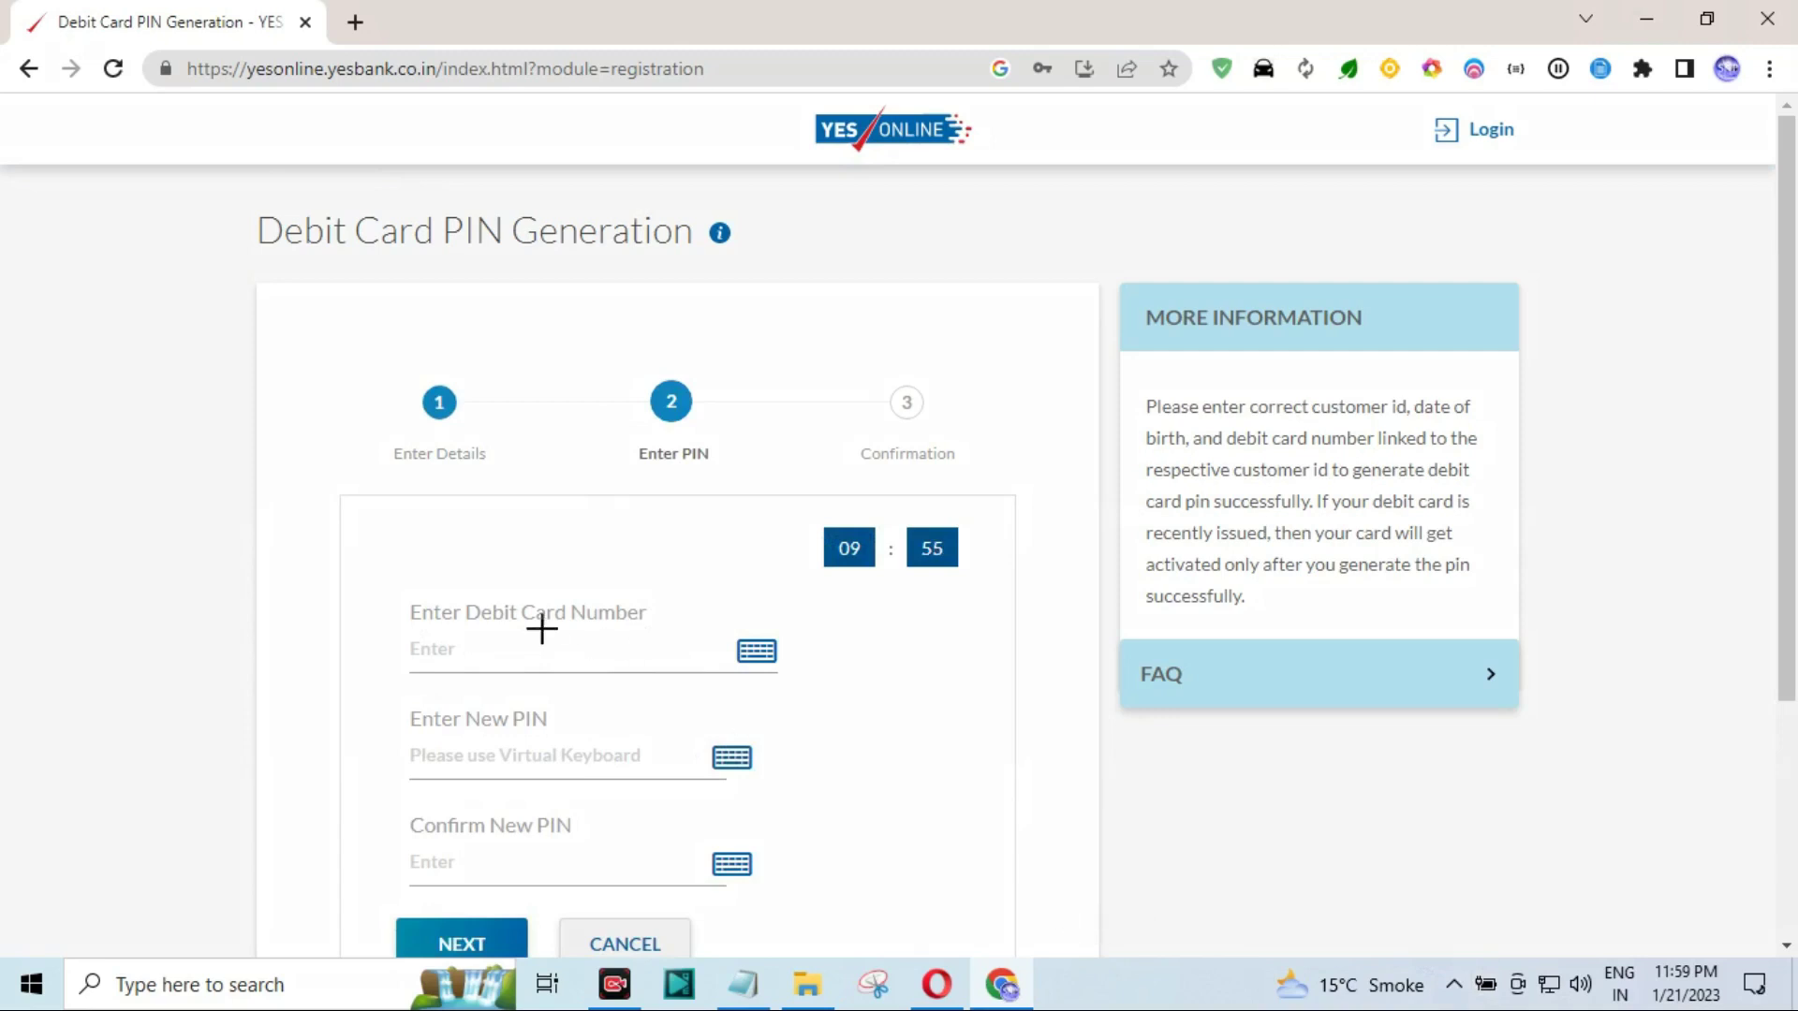
Enter the debit card number in the PIN Generation form.
mouse_move(364, 597)
left_mouse_down()
mouse_move(543, 654)
mouse_move(776, 681)
left_mouse_up()
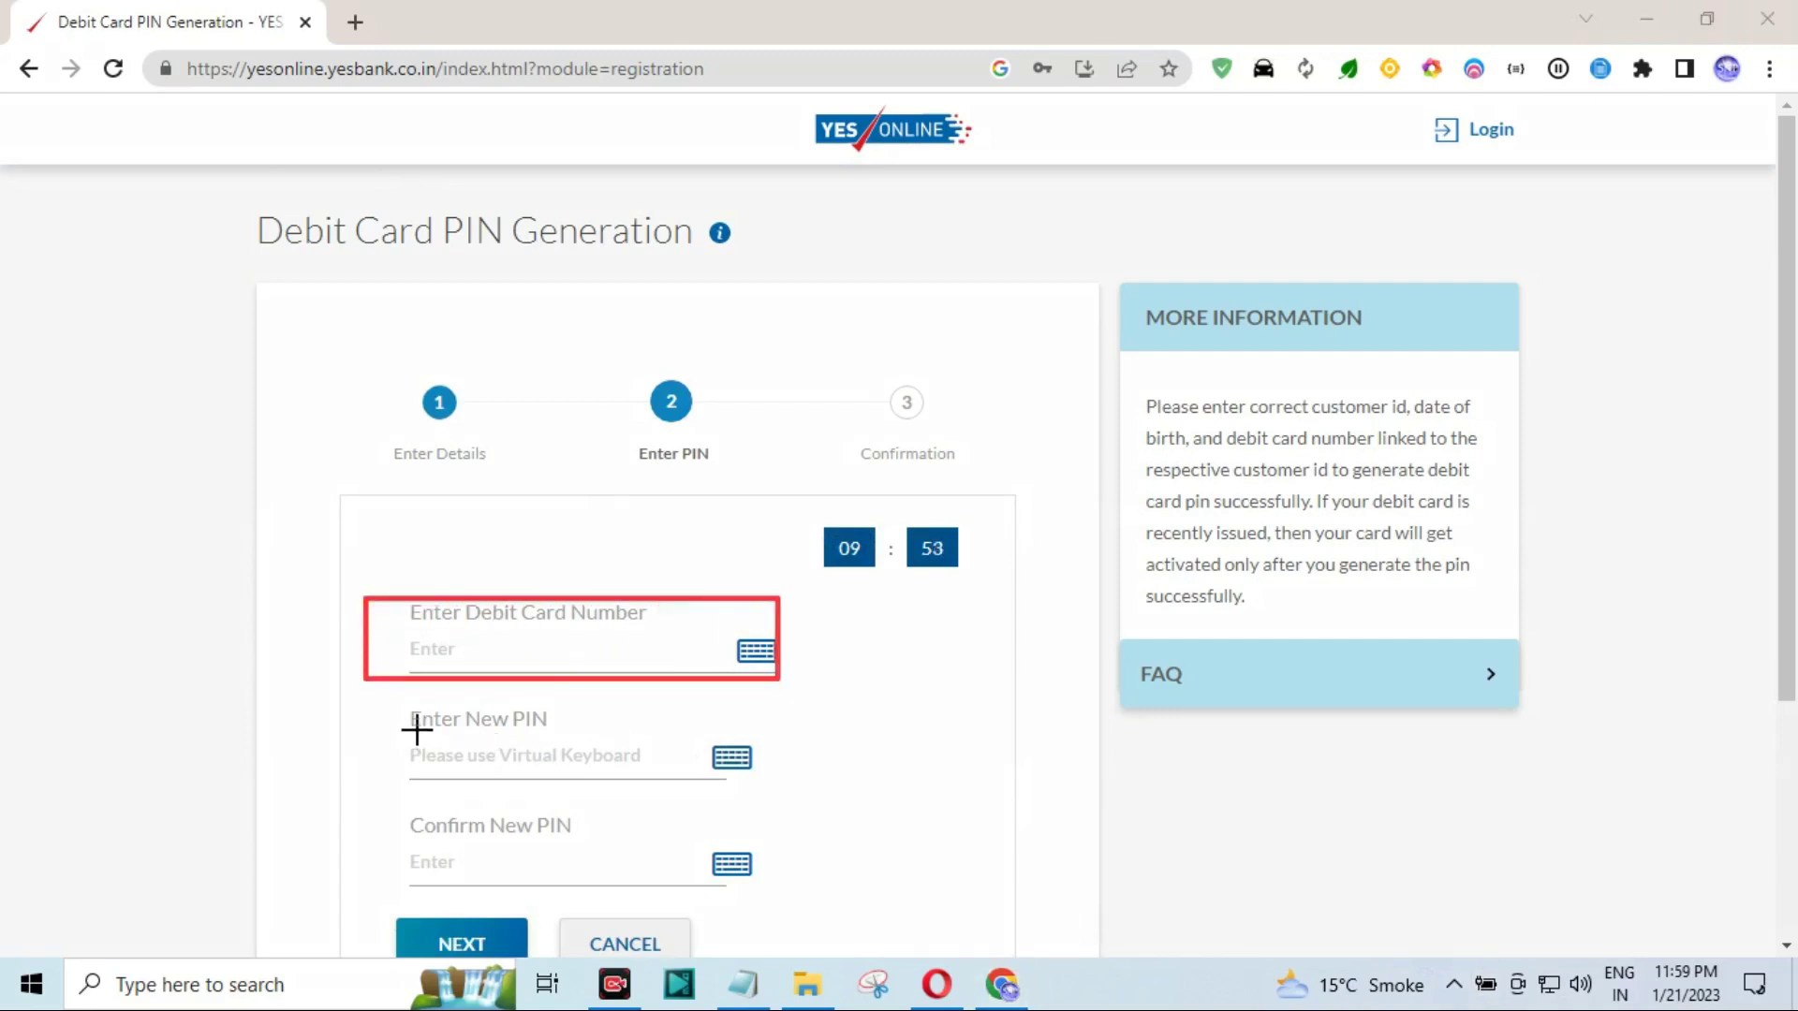
mouse_move(400, 708)
left_mouse_down()
mouse_move(434, 734)
mouse_move(658, 770)
left_mouse_up()
left_click_drag(380, 808, 697, 894)
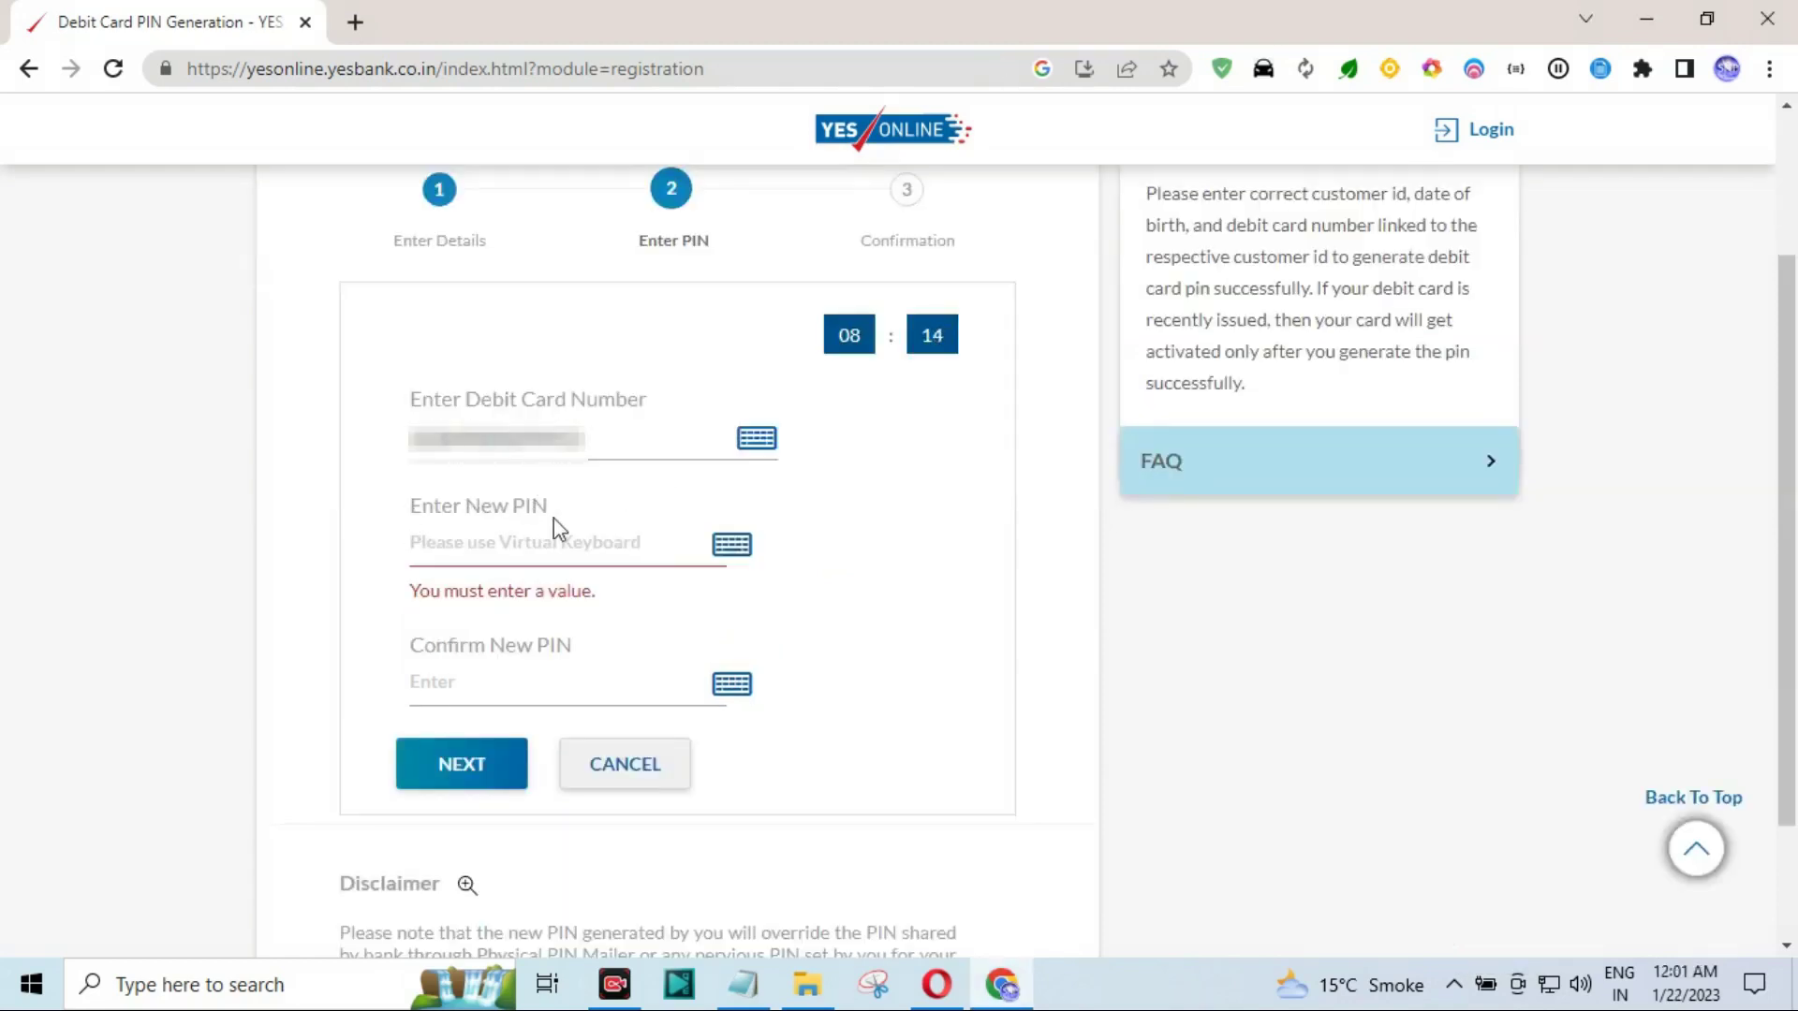
left_click(498, 539)
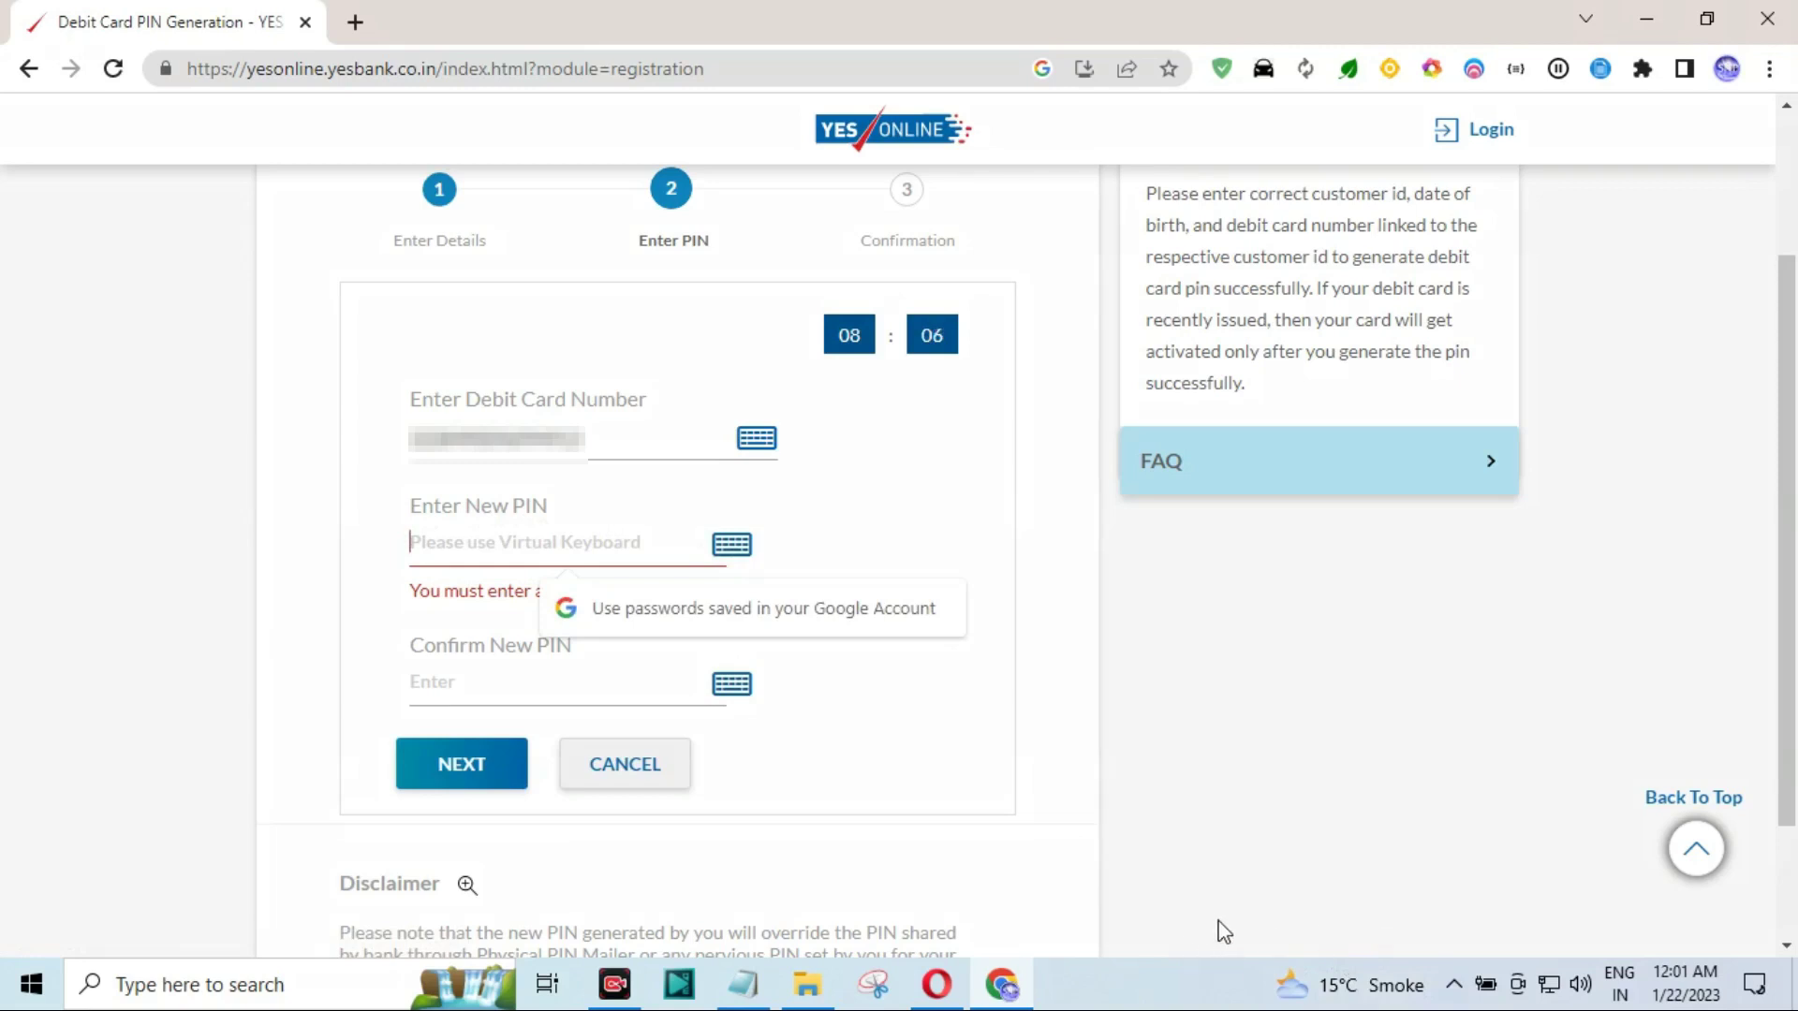
left_click_drag(1051, 690, 752, 553)
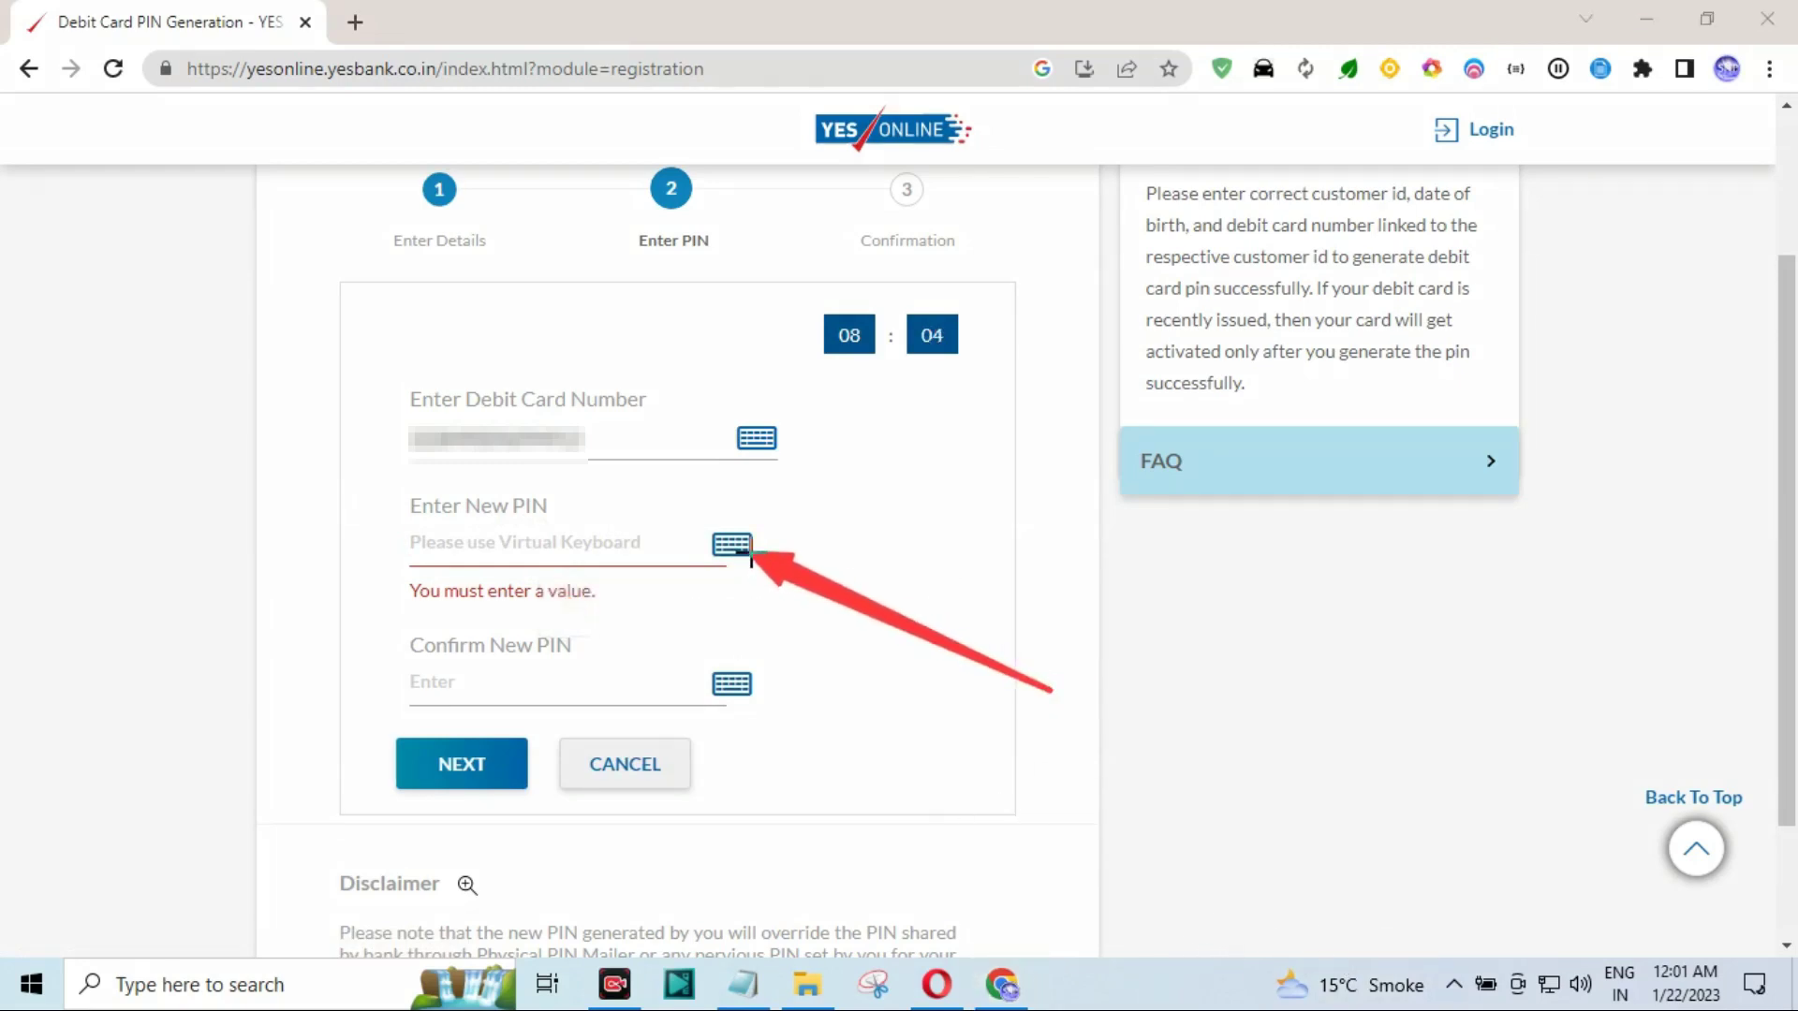
key("Escape")
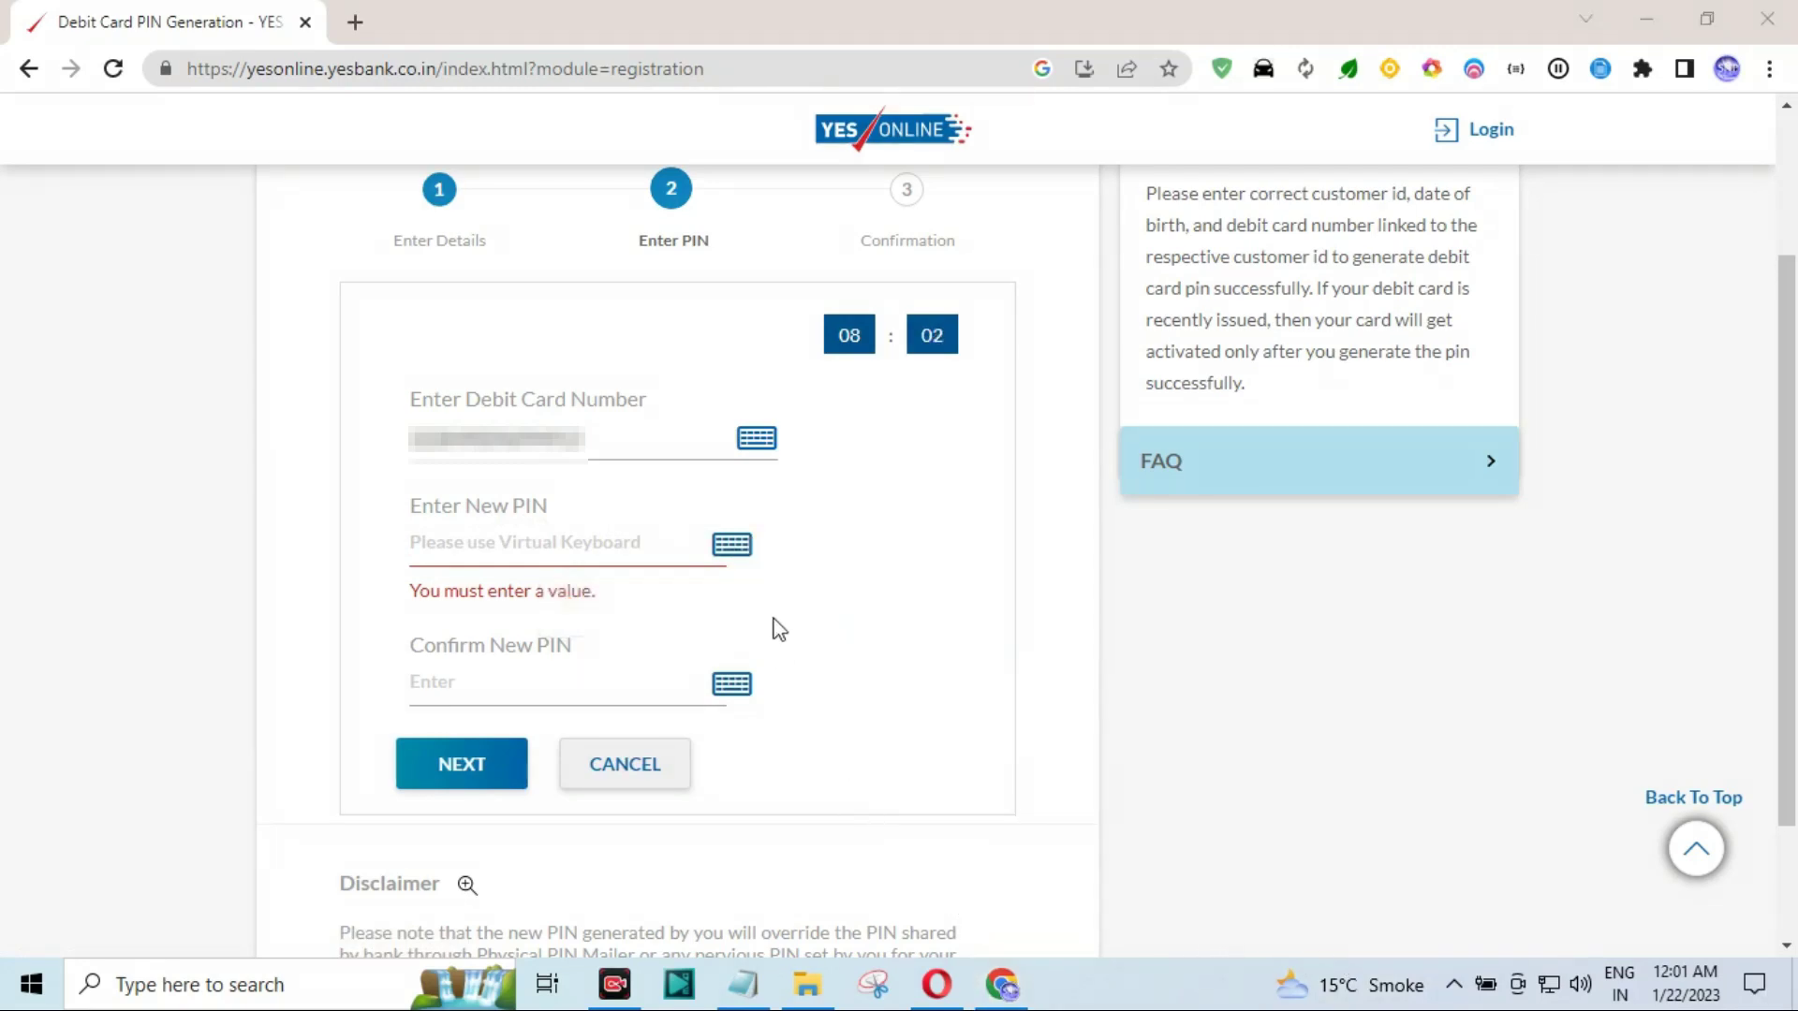
Enter a four-digit new PIN using the on-screen number pad.
left_click(731, 547)
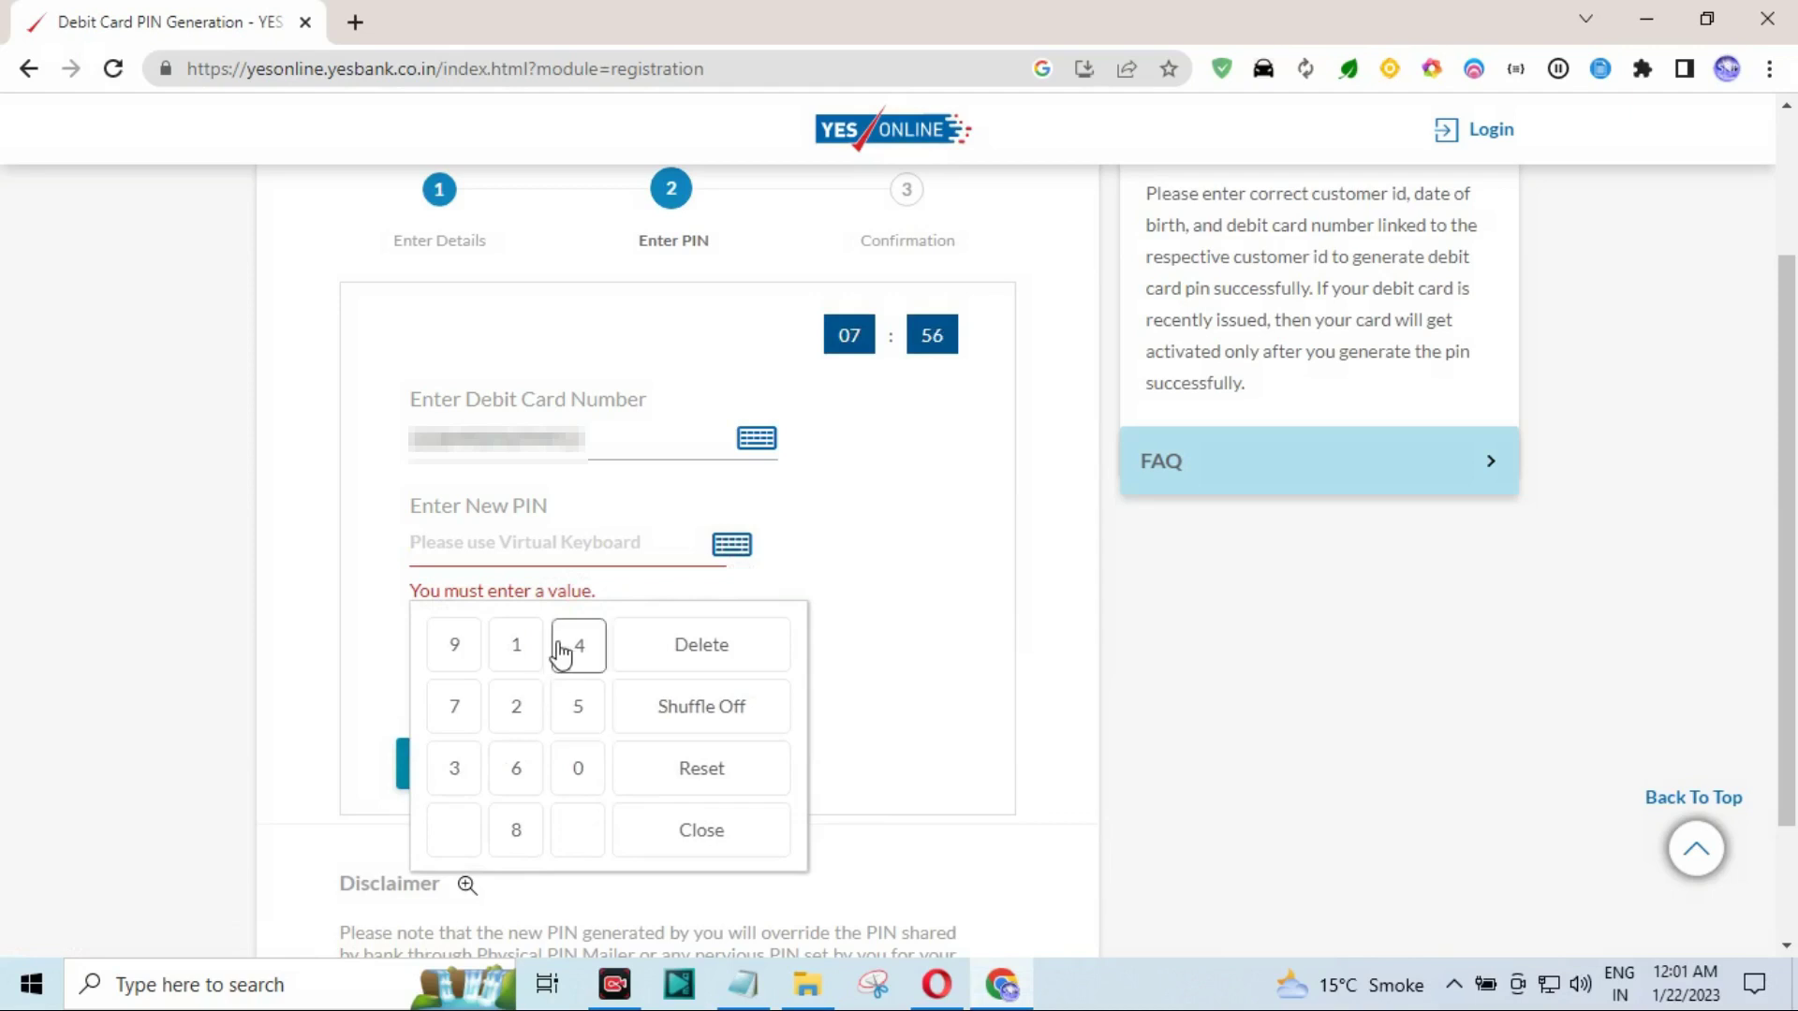
left_click(460, 652)
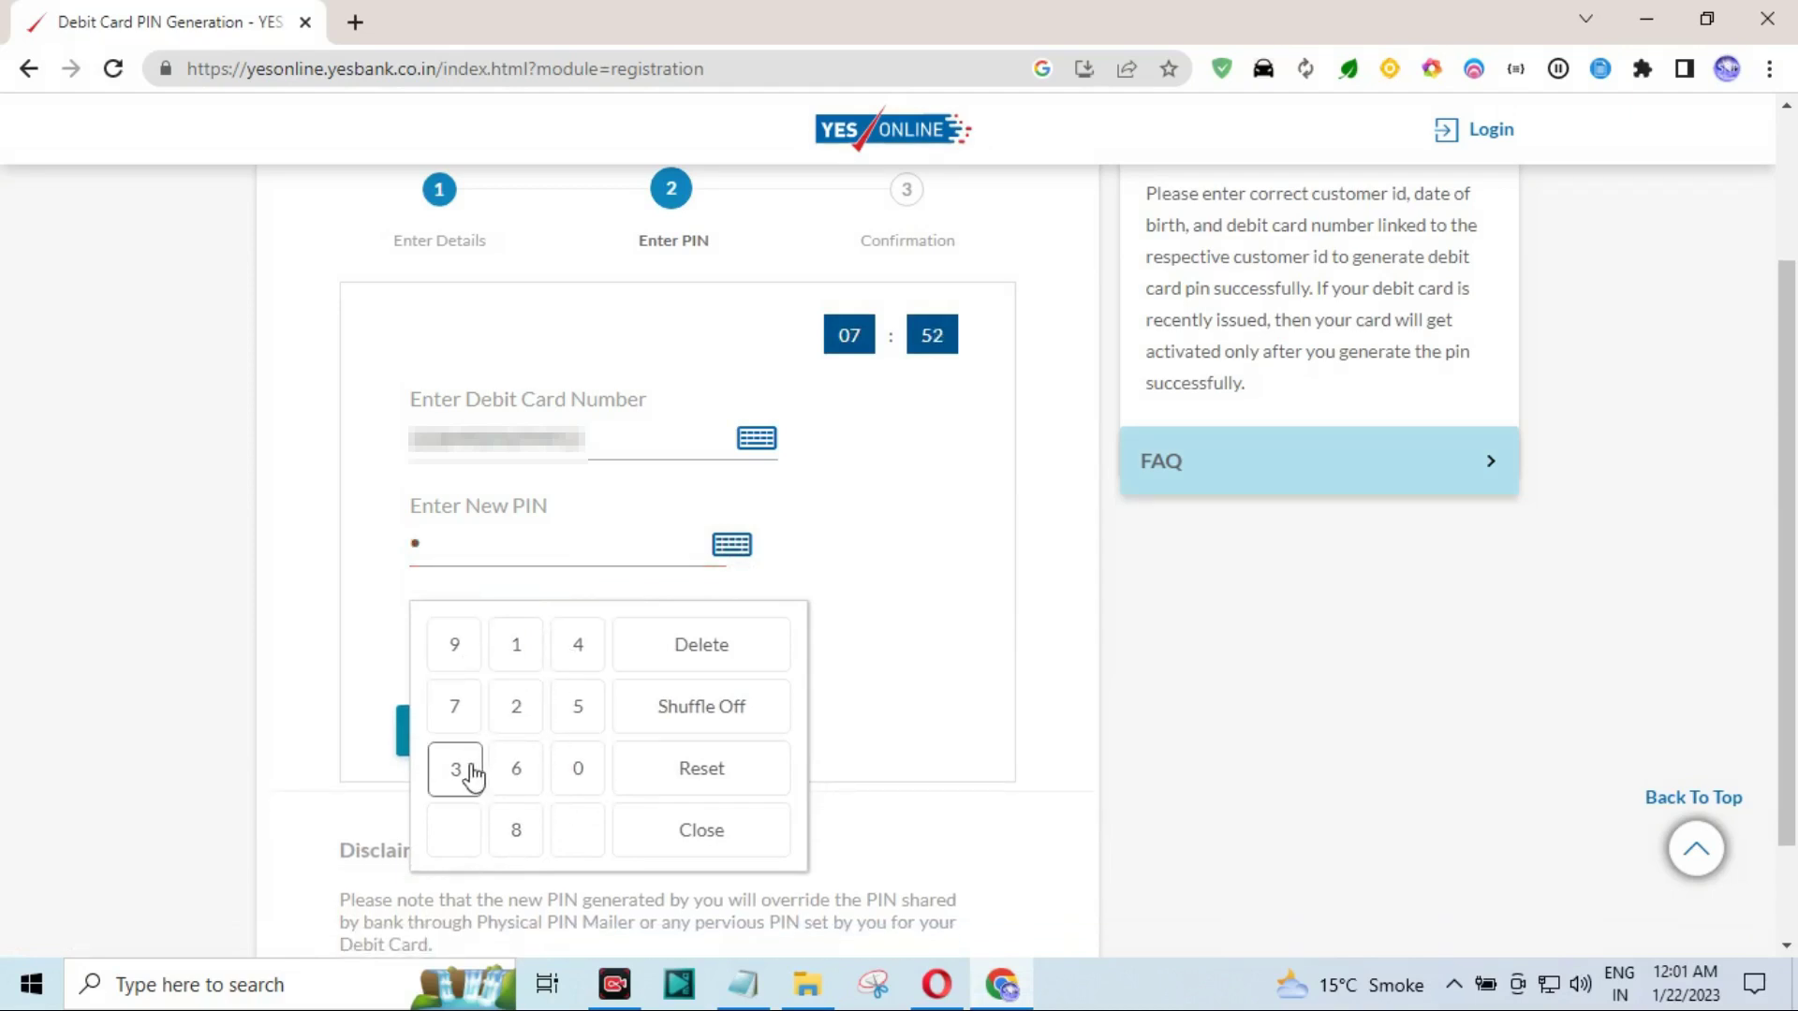
left_click(511, 706)
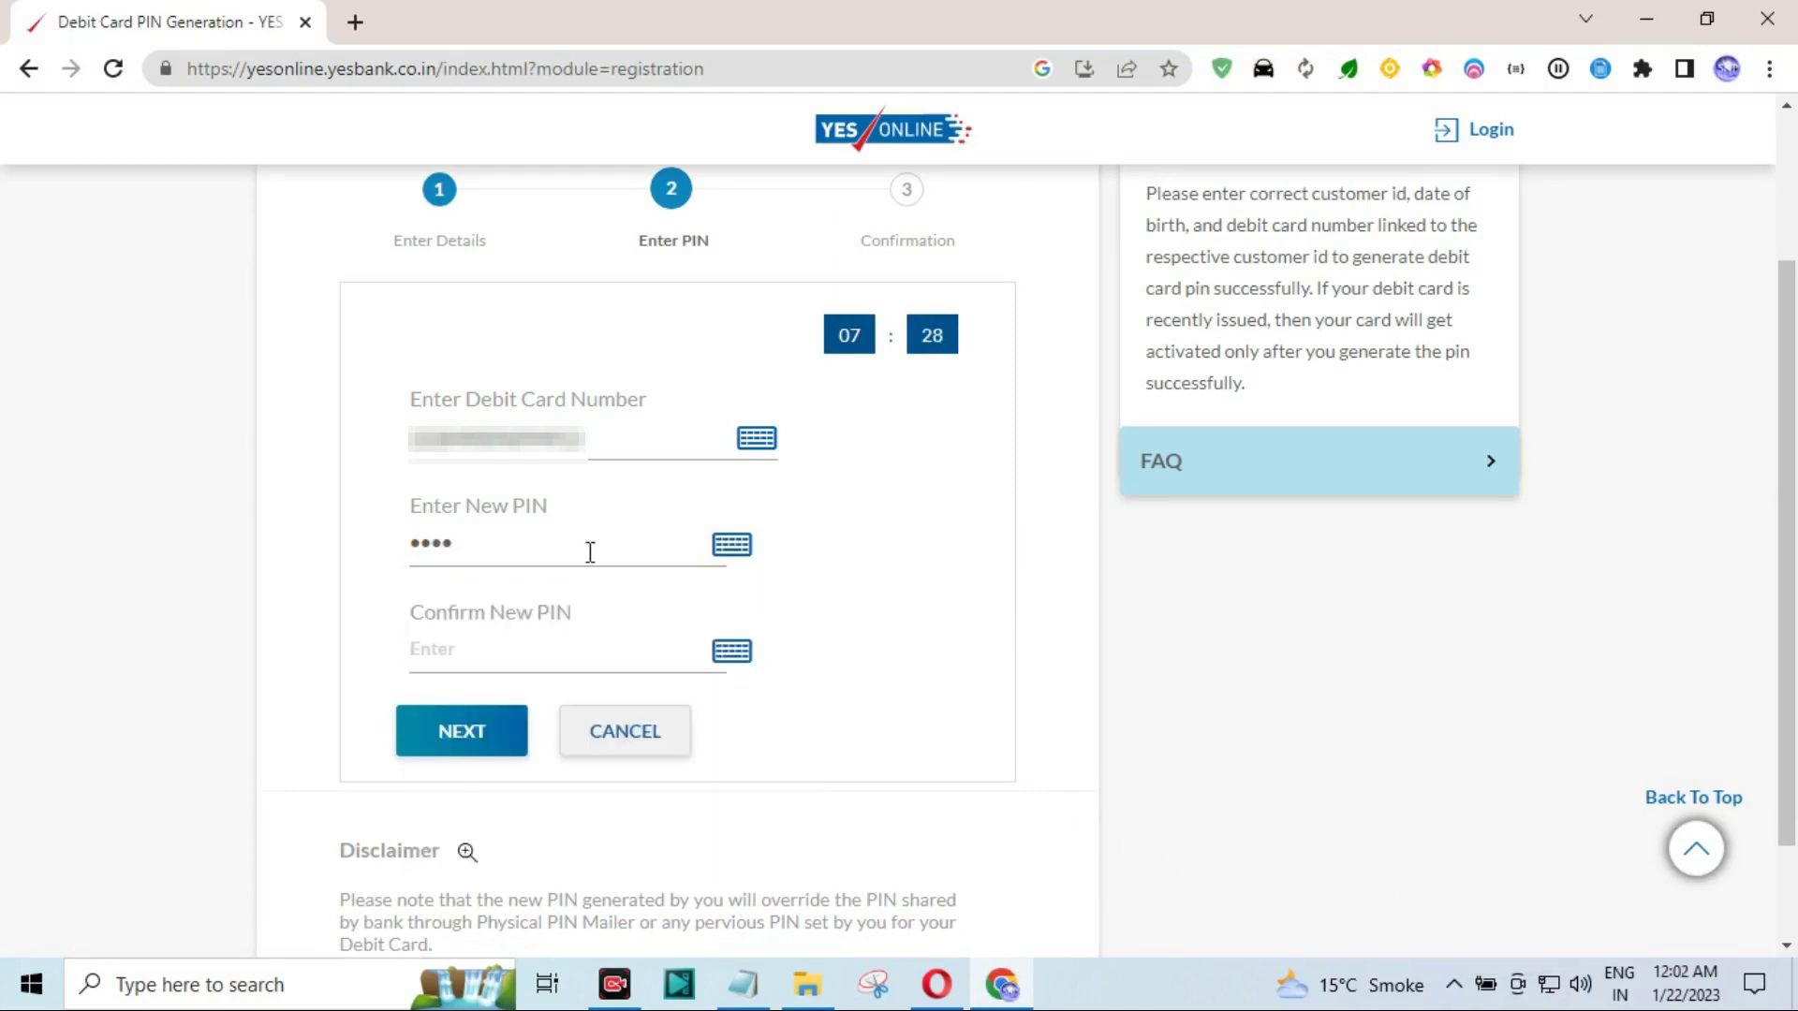
Confirm the new PIN on the keypad, then verify with the OTP and submit.
left_click(740, 653)
left_click(453, 735)
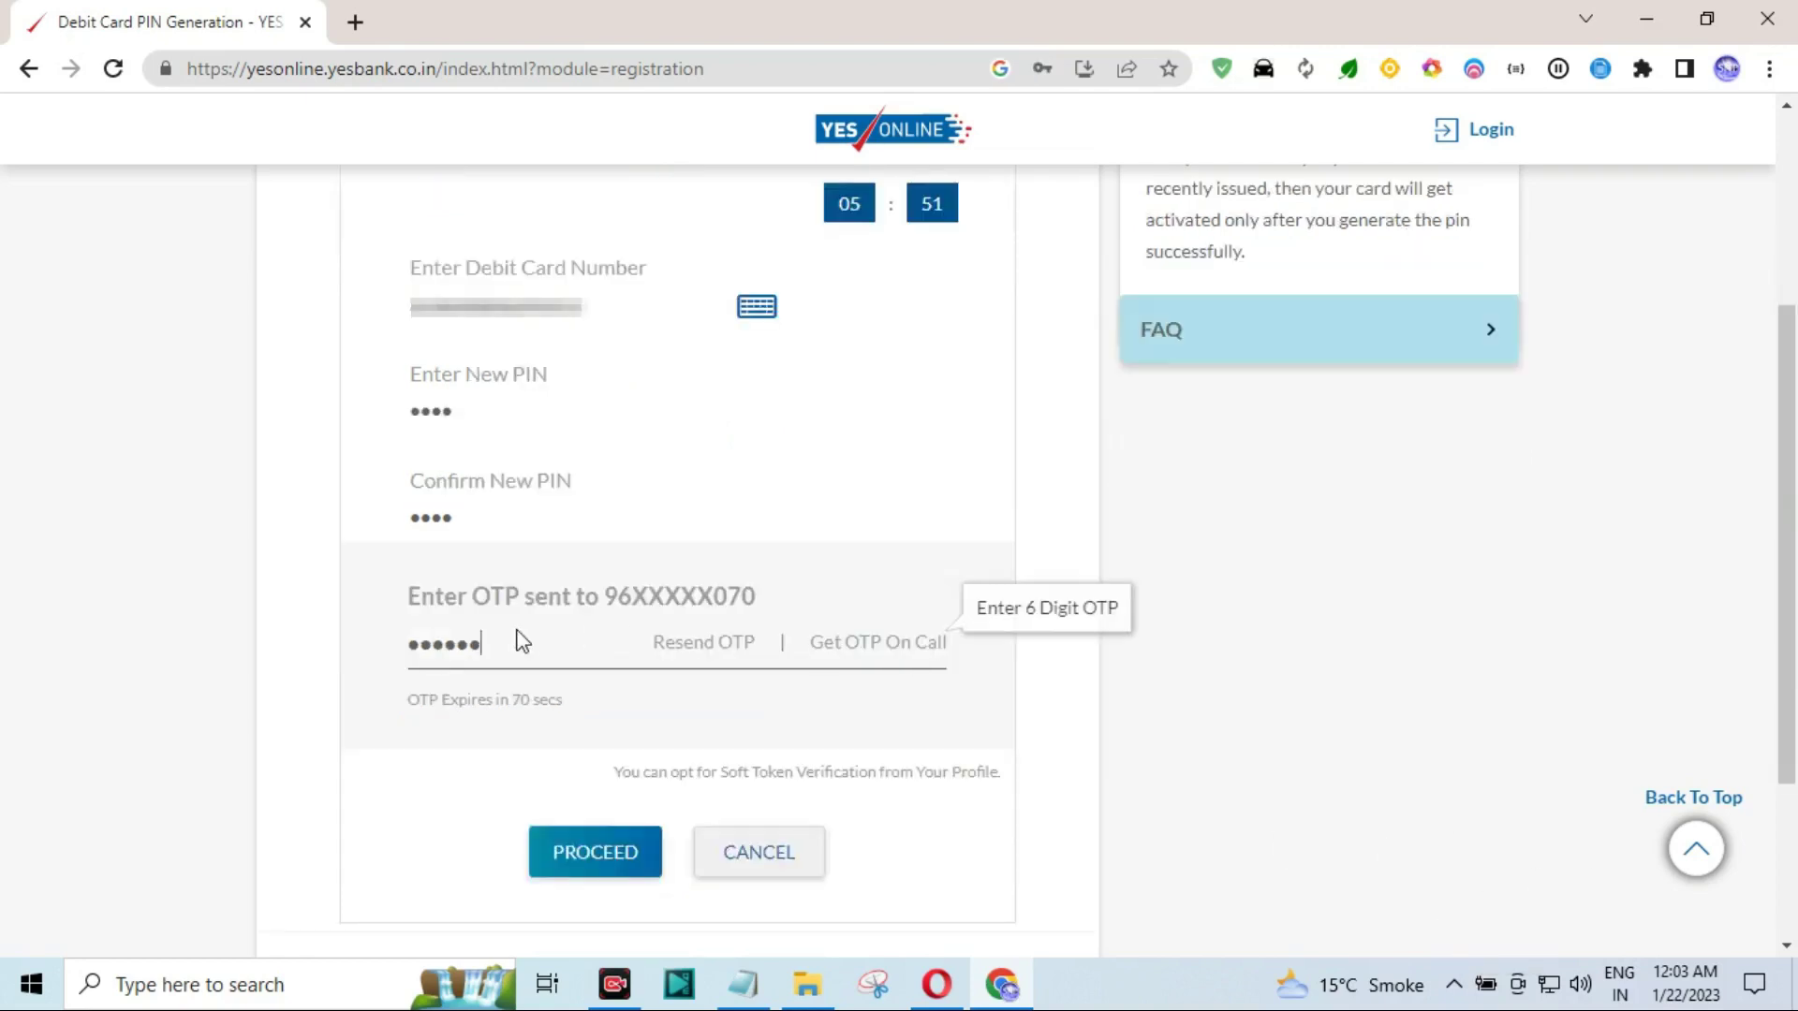
left_click(575, 852)
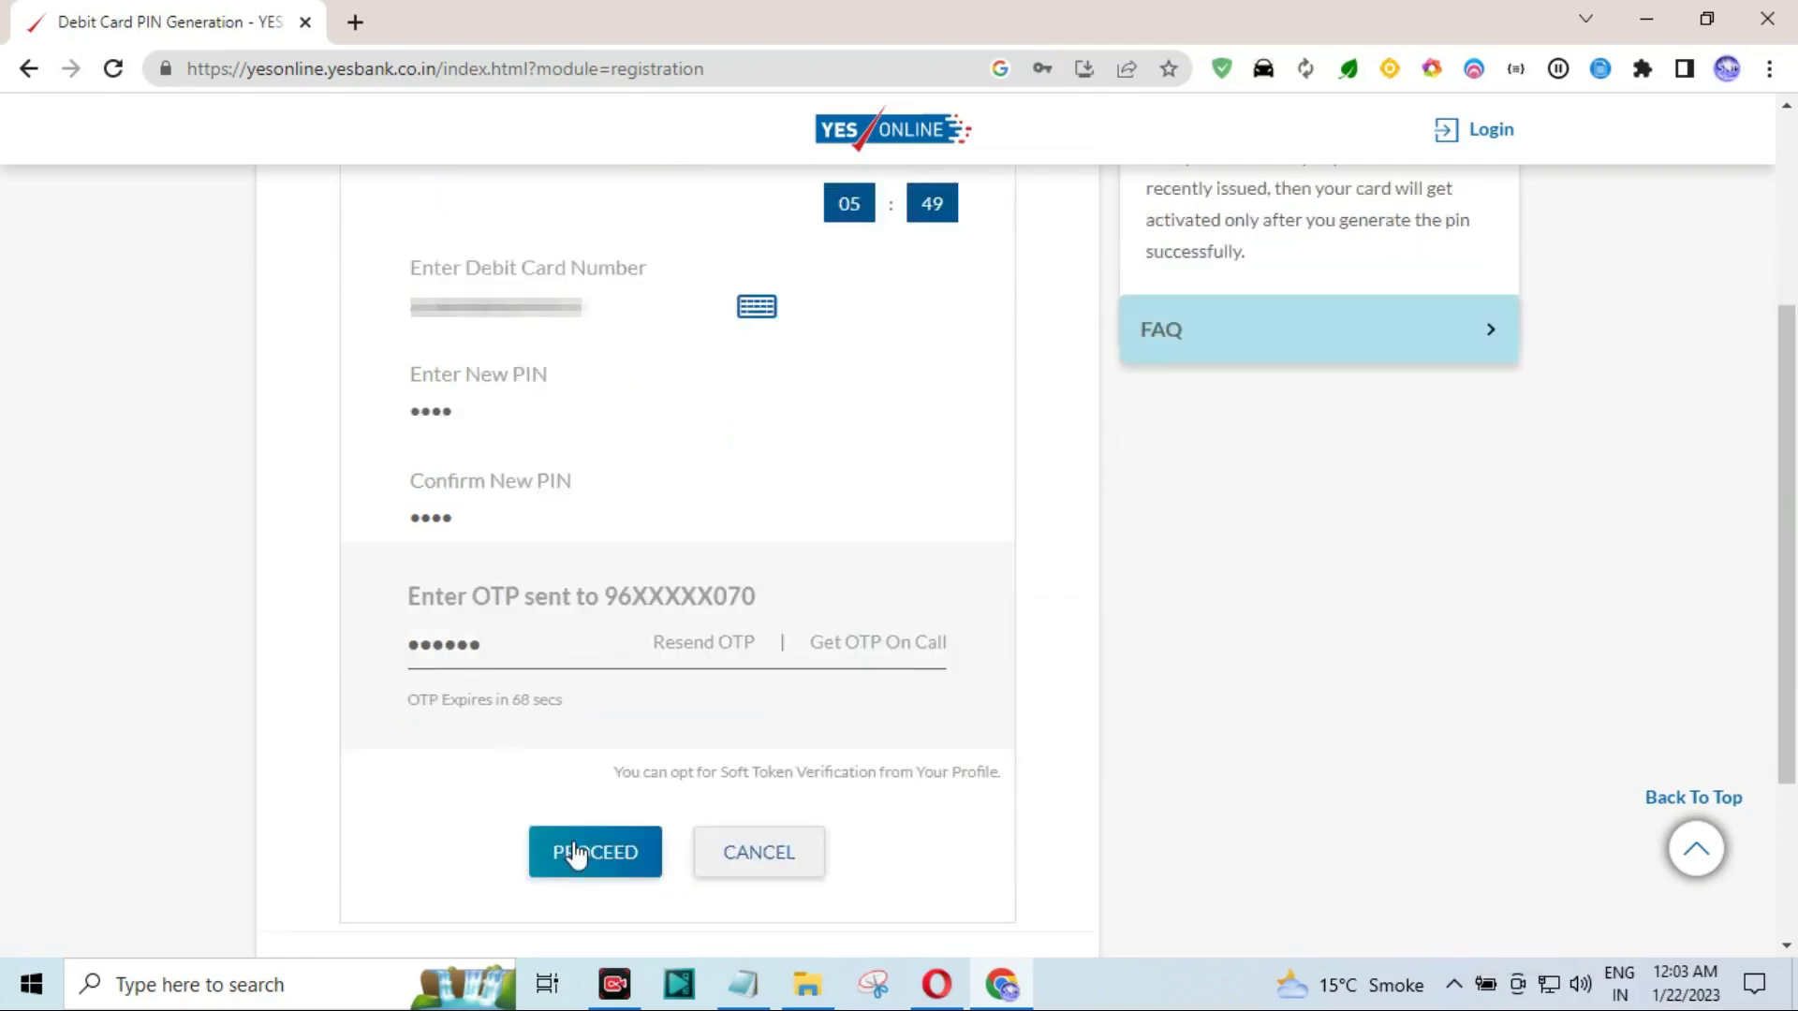